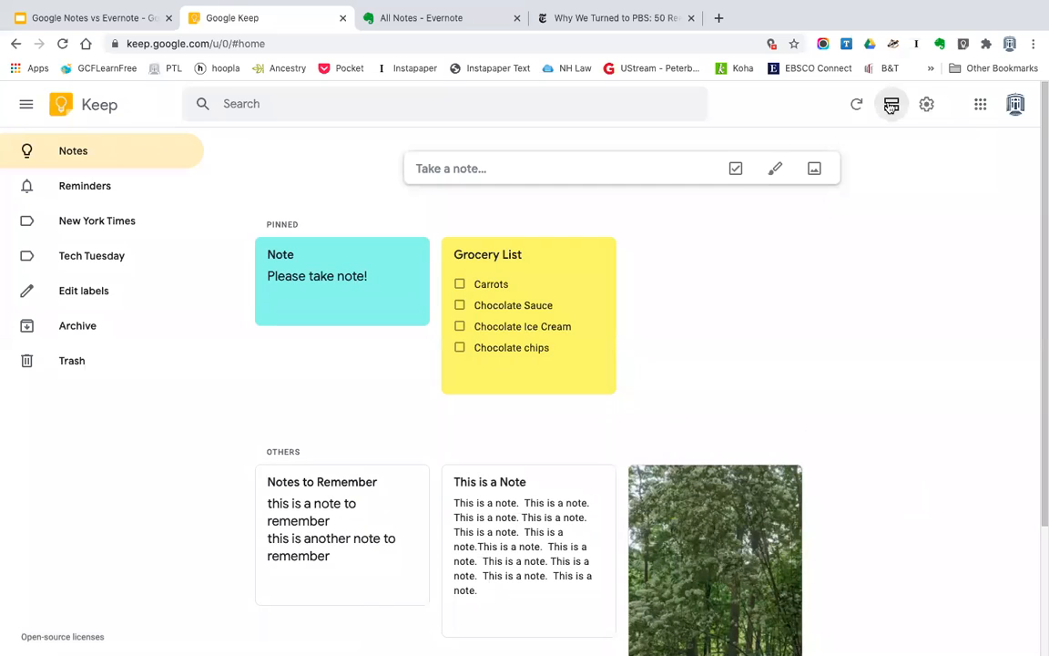
Create a note titled "To Do List" containing the text "Get Better Internet"
{"action": "left_click", "coordinate": [509, 171]}
{"action": "left_click", "coordinate": [468, 167]}
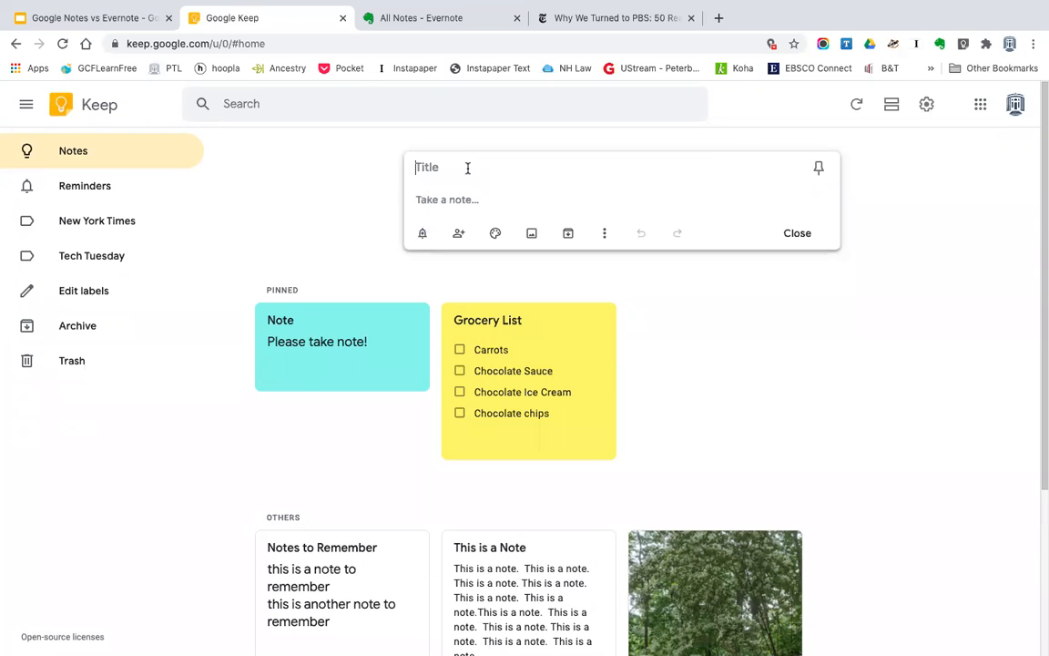
{"action": "type", "text": "T"}
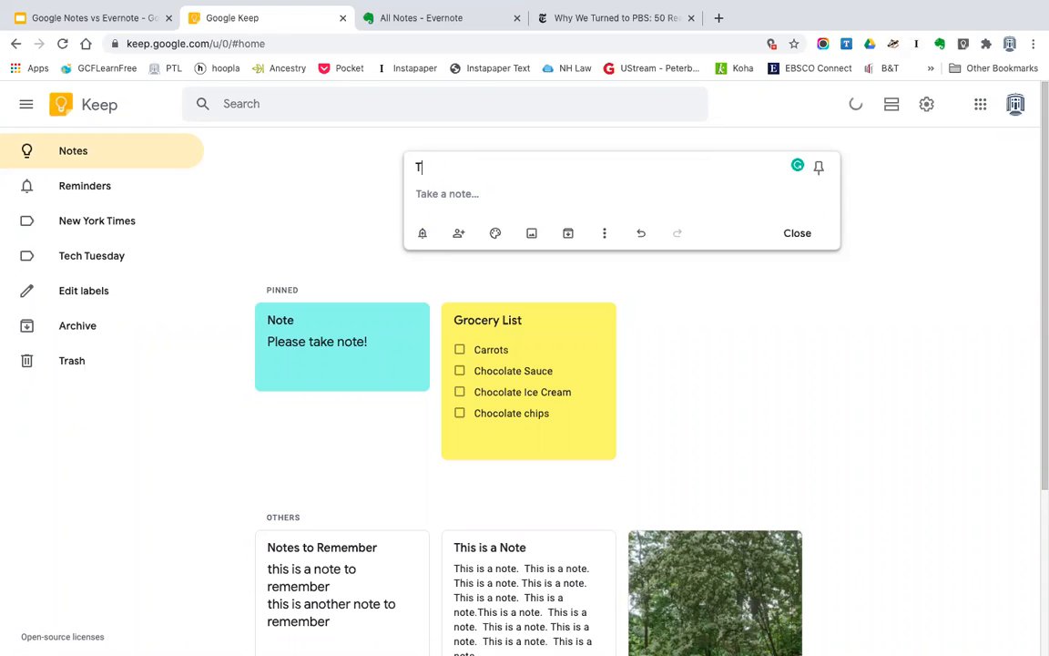
{"action": "type", "text": "o Do List"}
{"action": "left_click", "coordinate": [455, 194]}
{"action": "type", "text": "G"}
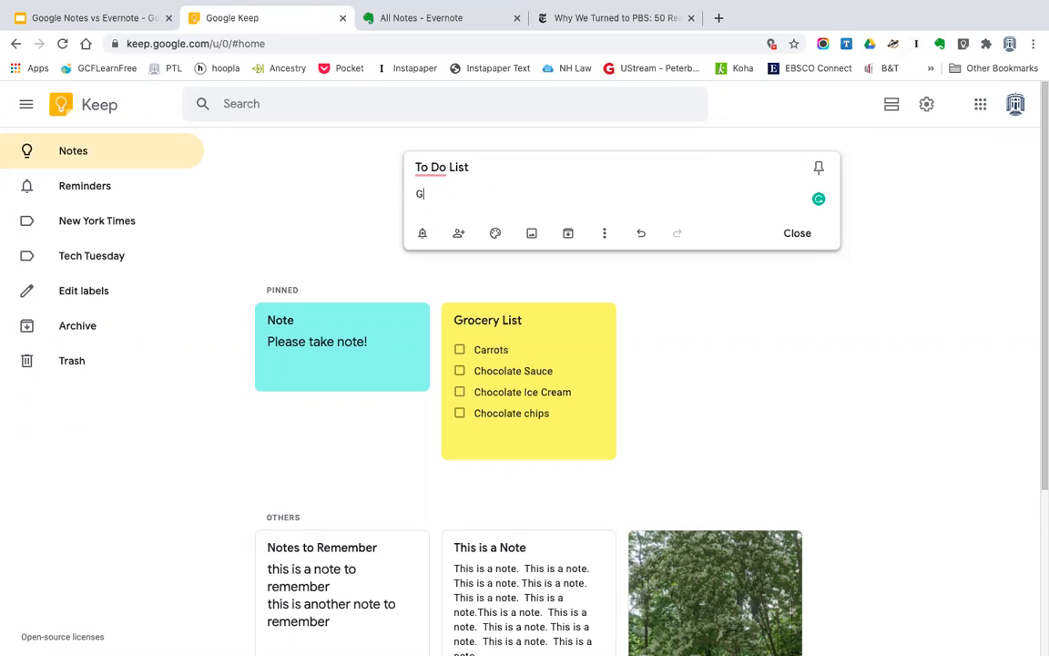
{"action": "type", "text": "et Better Internet"}
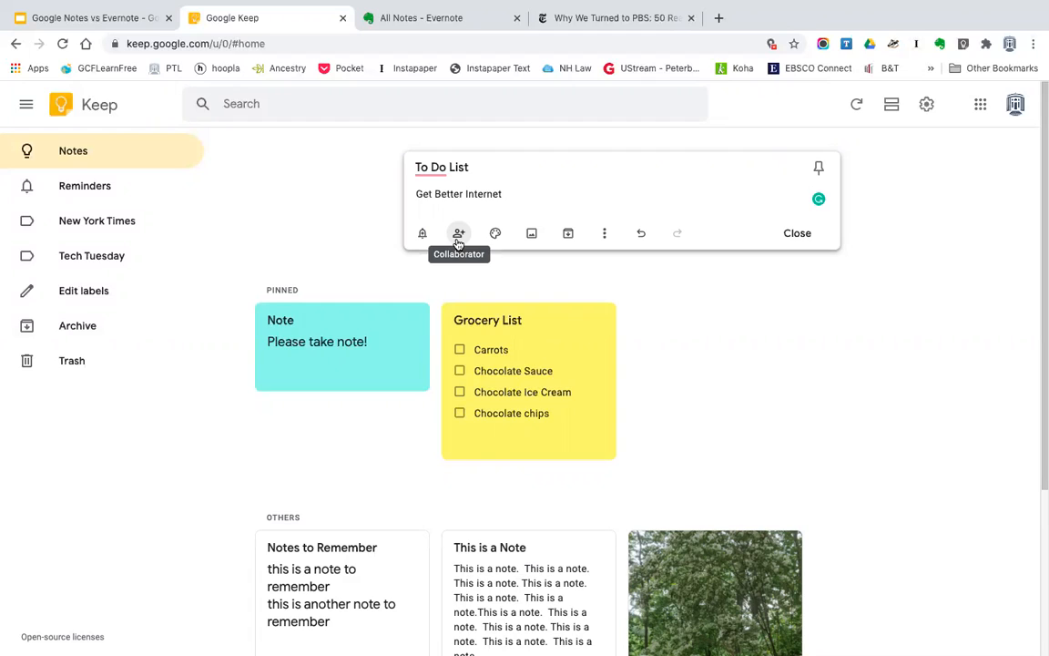
Colour the To Do List note blue and assign it the Tech Tuesday label
{"action": "mouse_move", "coordinate": [495, 236]}
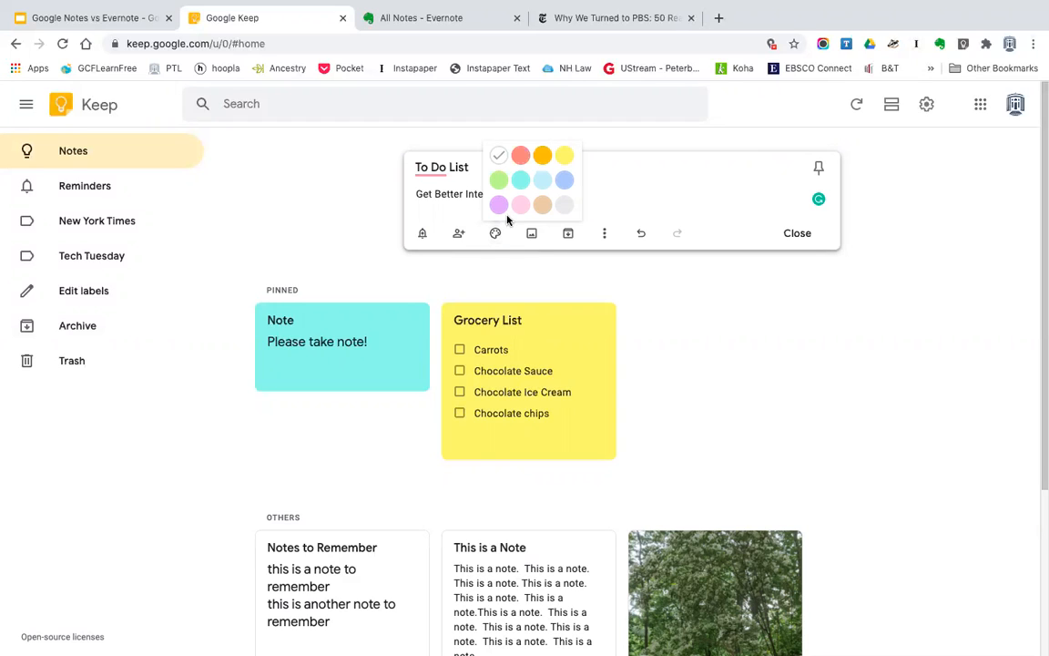
{"action": "left_click", "coordinate": [564, 180]}
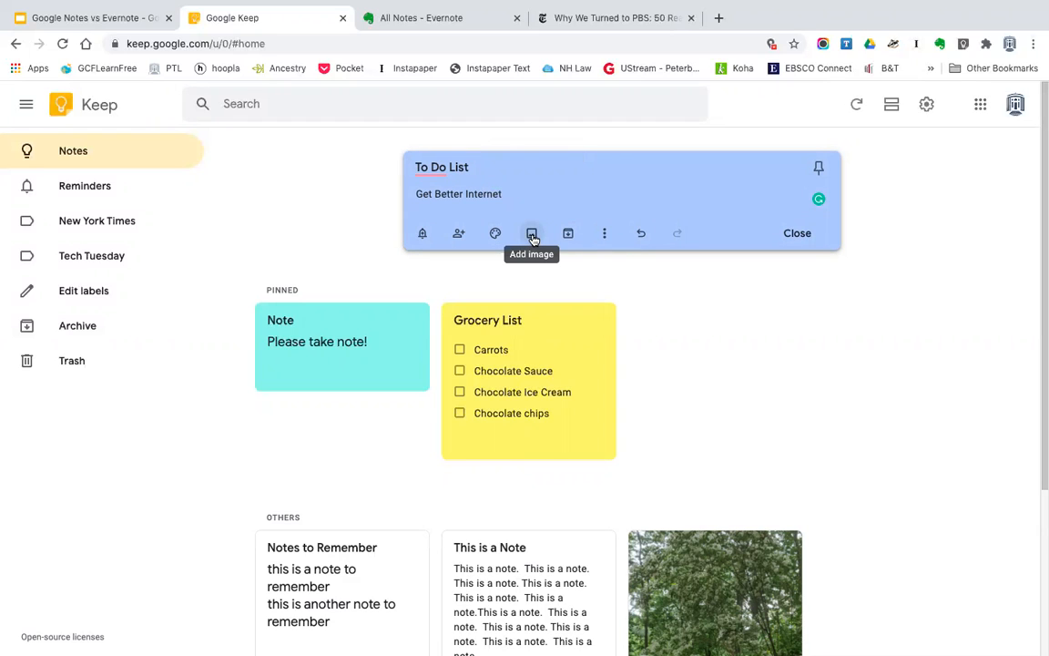
{"action": "left_click", "coordinate": [604, 235]}
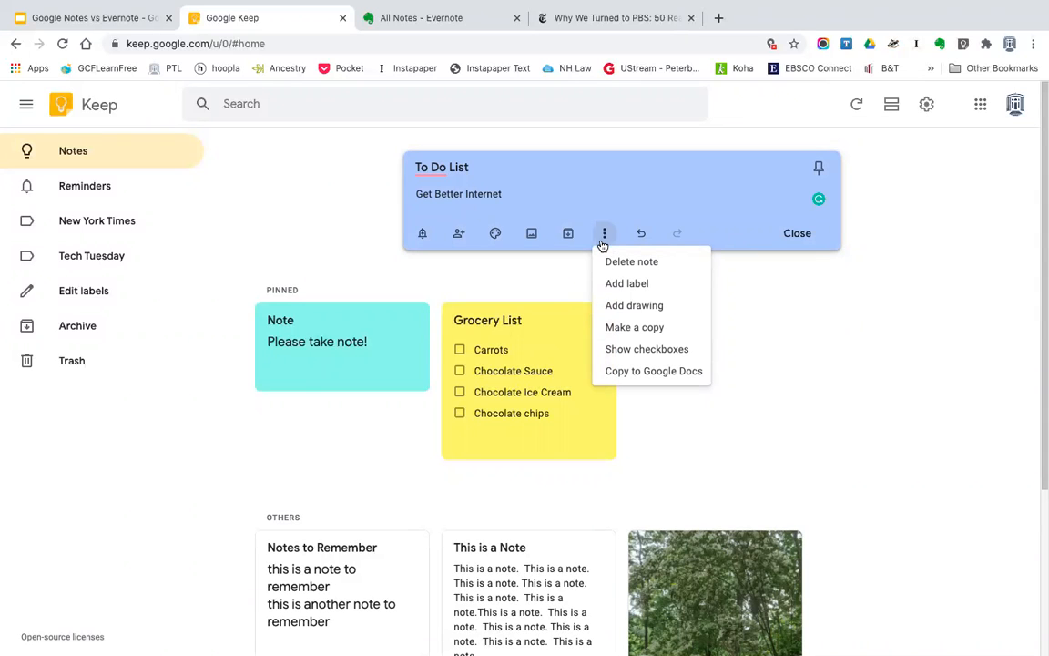
{"action": "left_click", "coordinate": [620, 283]}
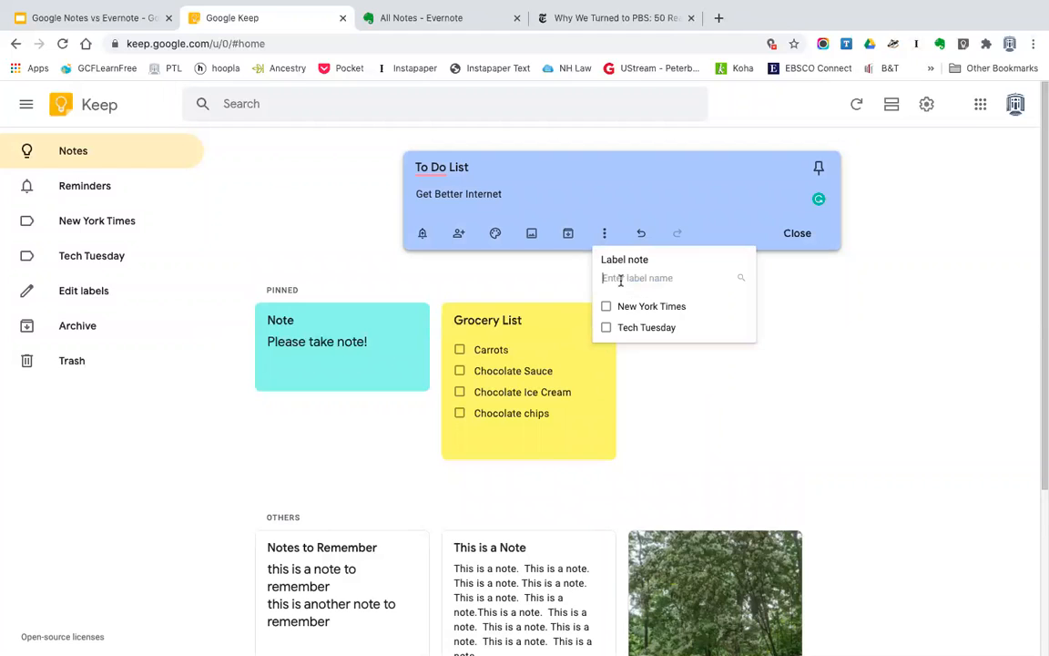
{"action": "left_click", "coordinate": [607, 329]}
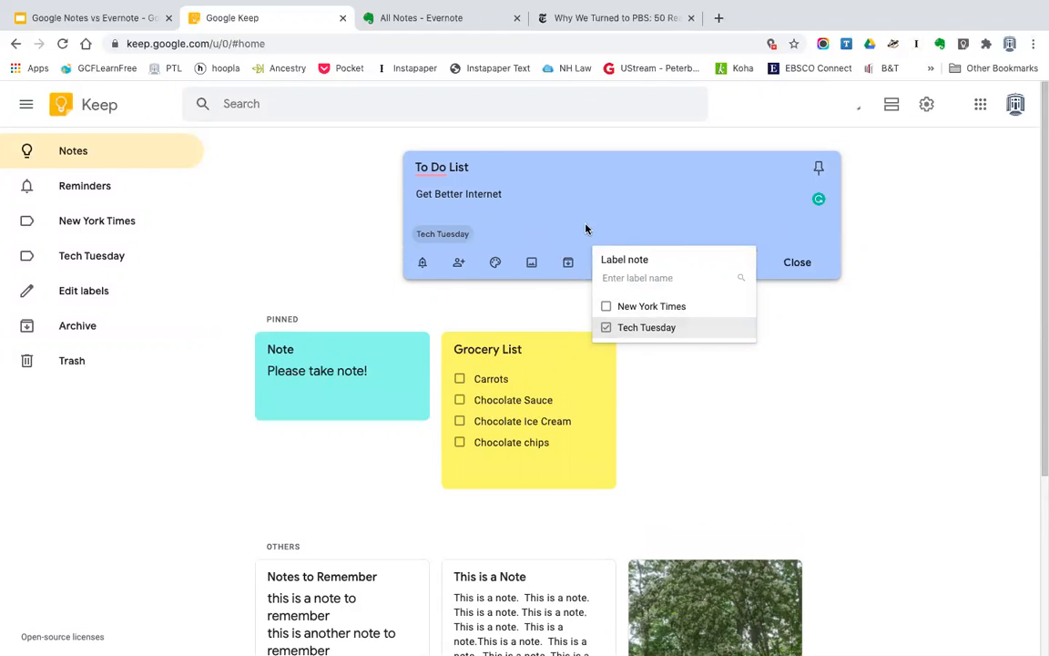
{"action": "left_click", "coordinate": [657, 228]}
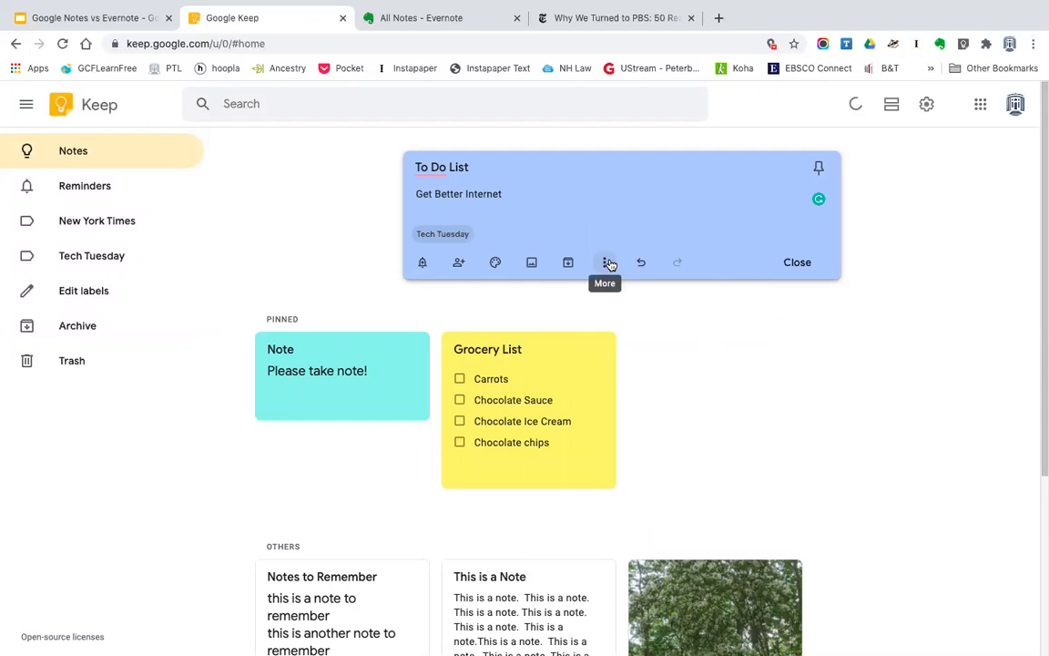
Convert the To Do List note's text to a checkbox item and pin the finished note
{"action": "left_click", "coordinate": [608, 263]}
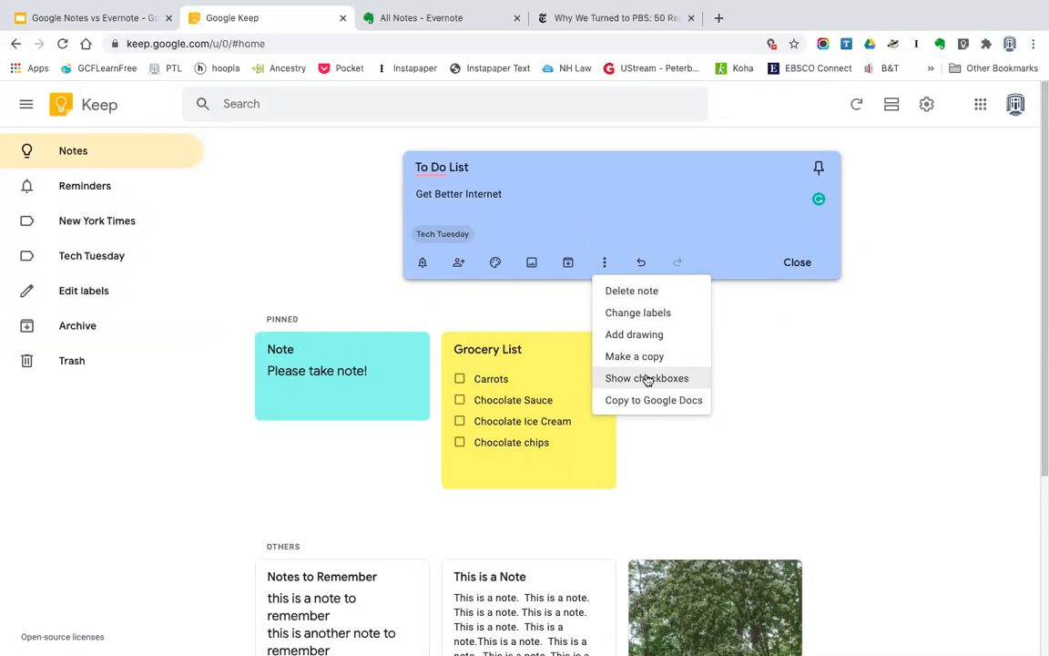
{"action": "left_click", "coordinate": [647, 379]}
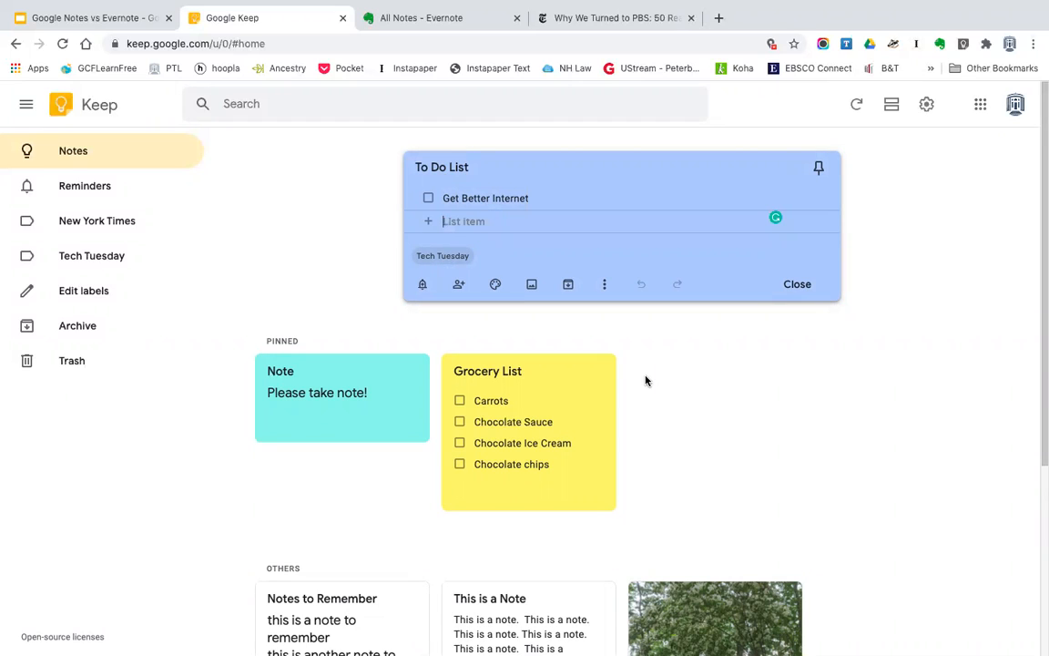
{"action": "left_click", "coordinate": [803, 285]}
{"action": "left_click", "coordinate": [804, 286]}
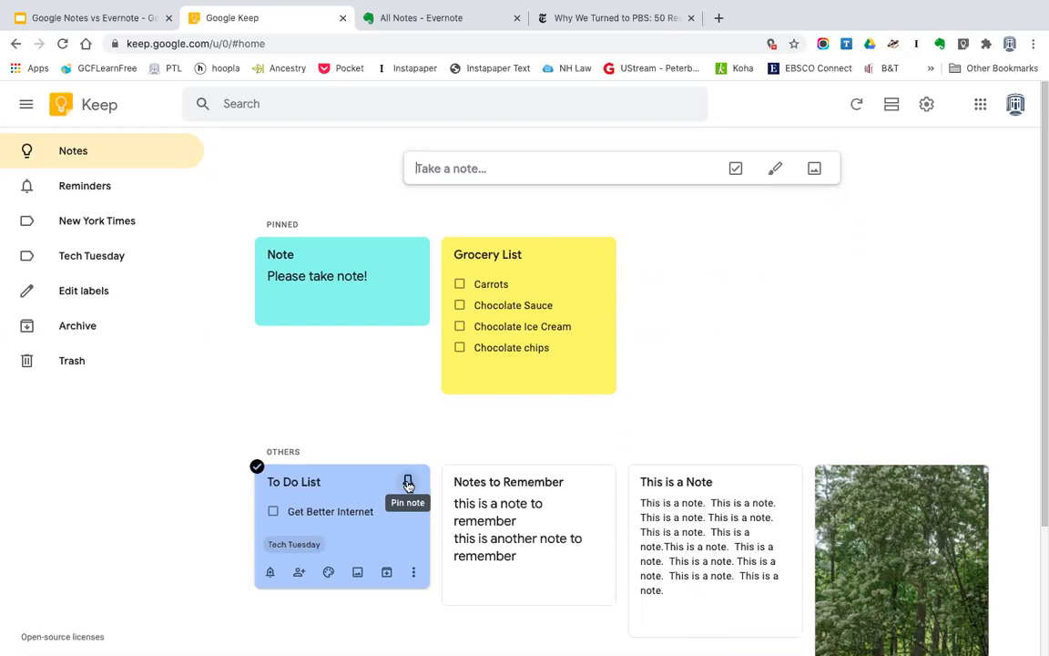
{"action": "left_click", "coordinate": [408, 483]}
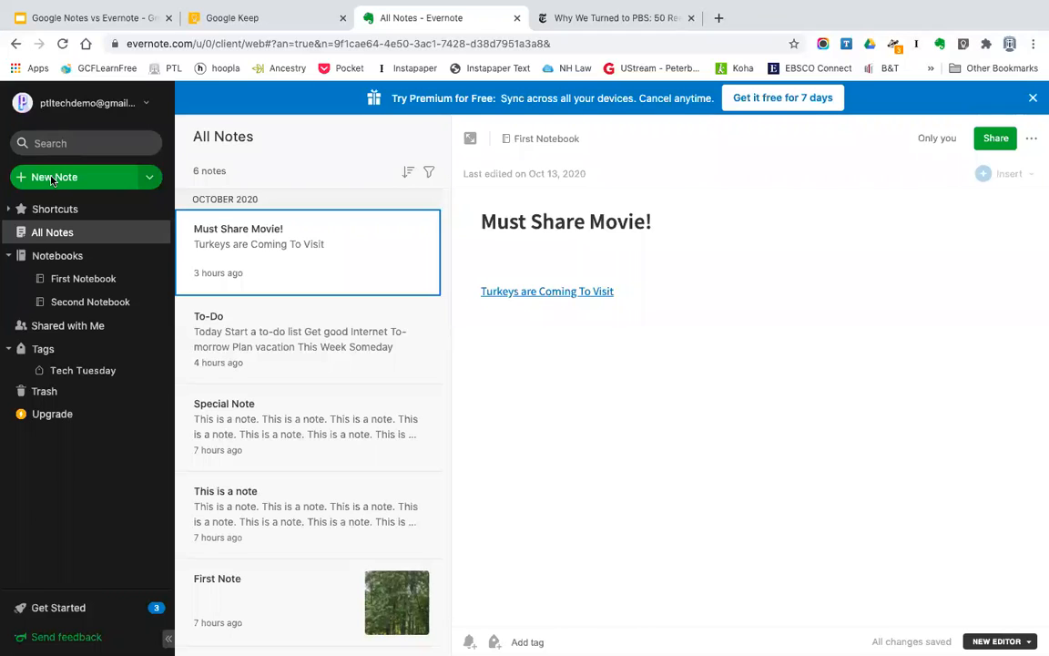
Switch to Evernote and create a blank note titled "To Do List"
{"action": "left_click", "coordinate": [149, 177]}
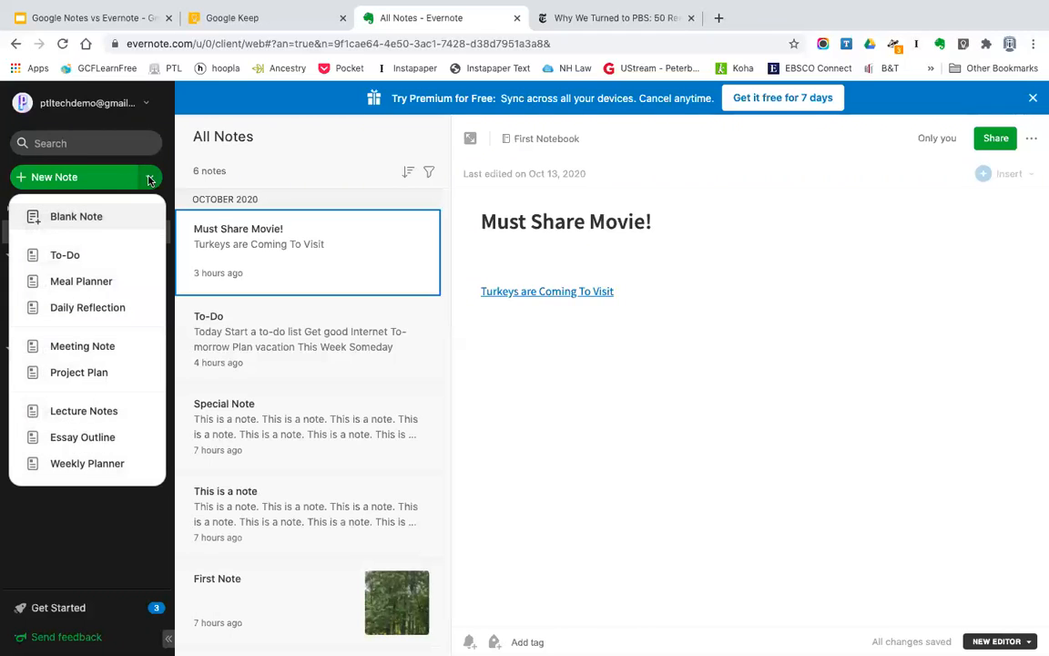
{"action": "left_click", "coordinate": [84, 216]}
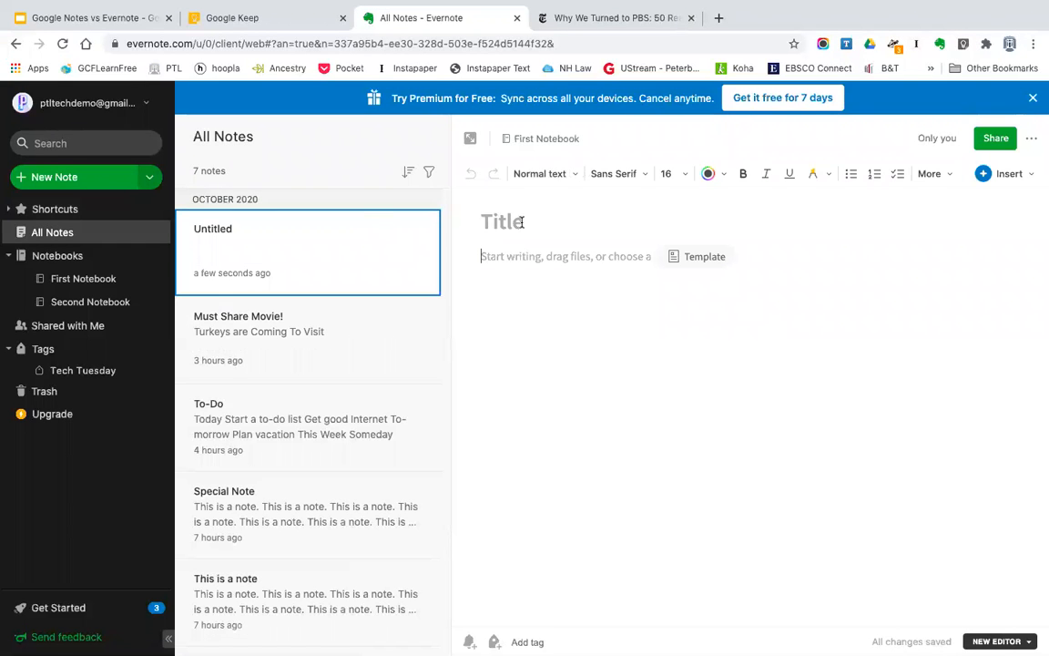
{"action": "left_click", "coordinate": [522, 222]}
{"action": "type", "text": "to Do"}
{"action": "key", "text": "BackSpace"}
{"action": "key", "text": "BackSpace"}
{"action": "key", "text": "BackSpace"}
{"action": "key", "text": "BackSpace"}
{"action": "key", "text": "BackSpace"}
{"action": "type", "text": "To Do"}
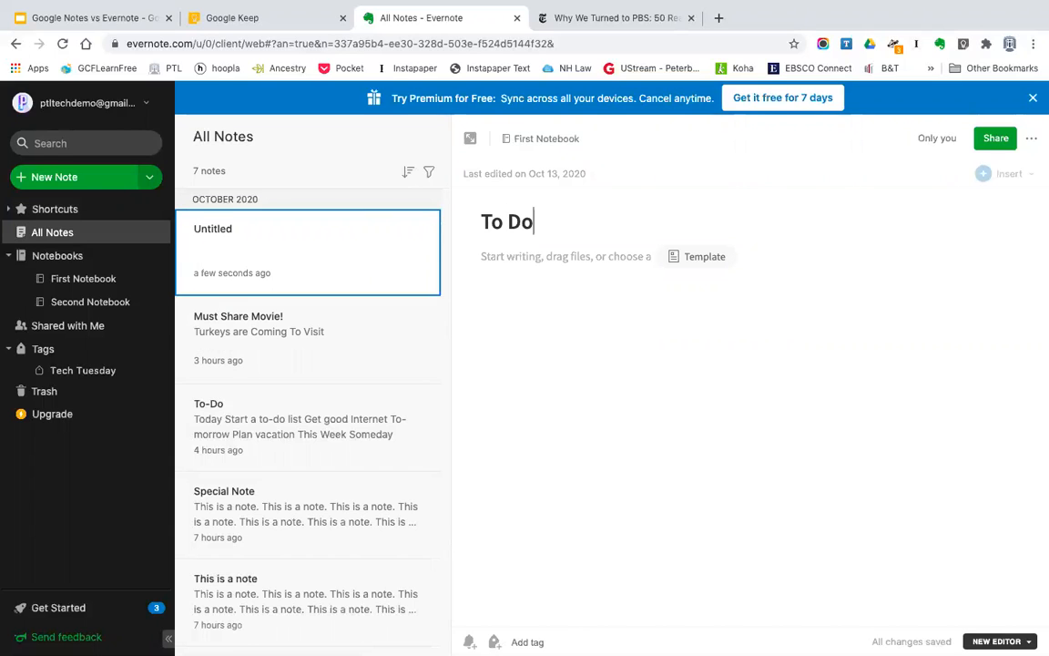
{"action": "type", "text": " List"}
Set the note's body text to the Script font, size 30, in purple
{"action": "left_click", "coordinate": [544, 256]}
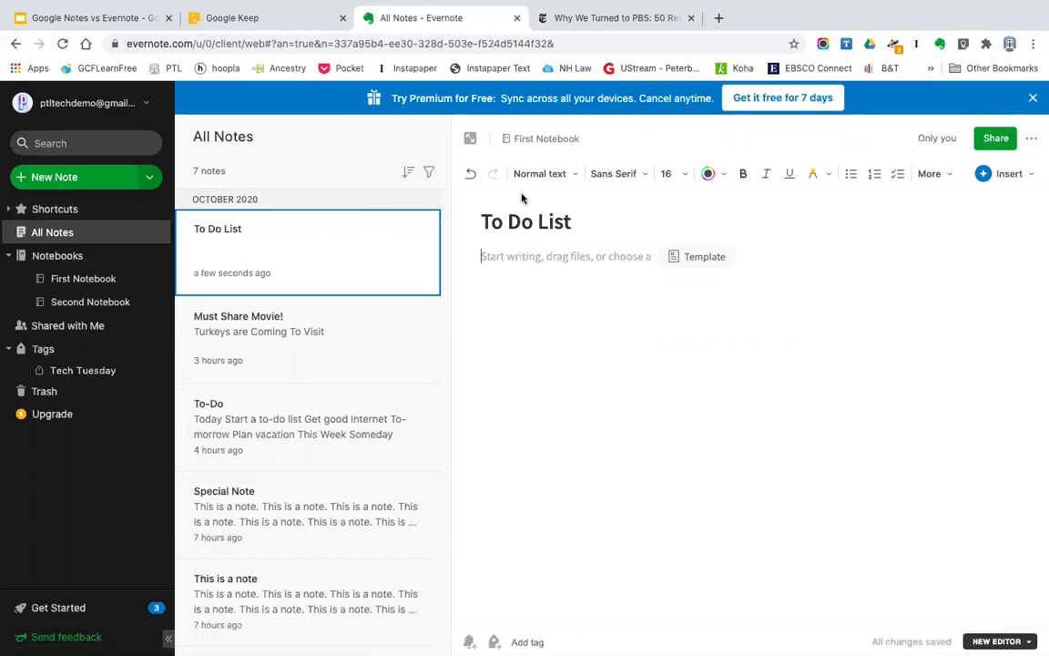
{"action": "left_click", "coordinate": [610, 175]}
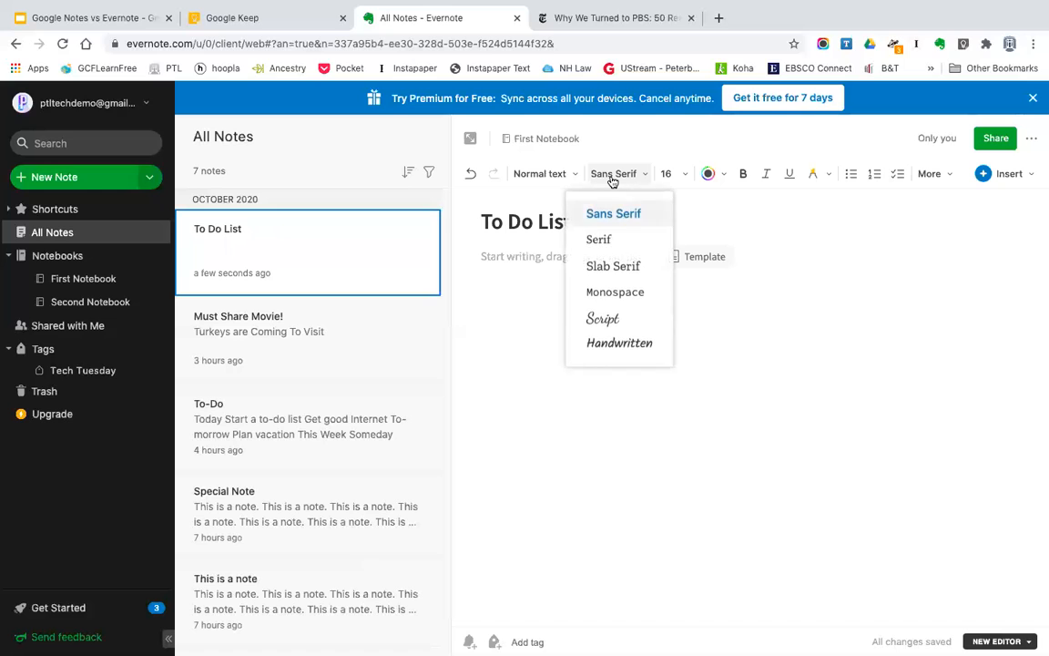
{"action": "left_click", "coordinate": [604, 319]}
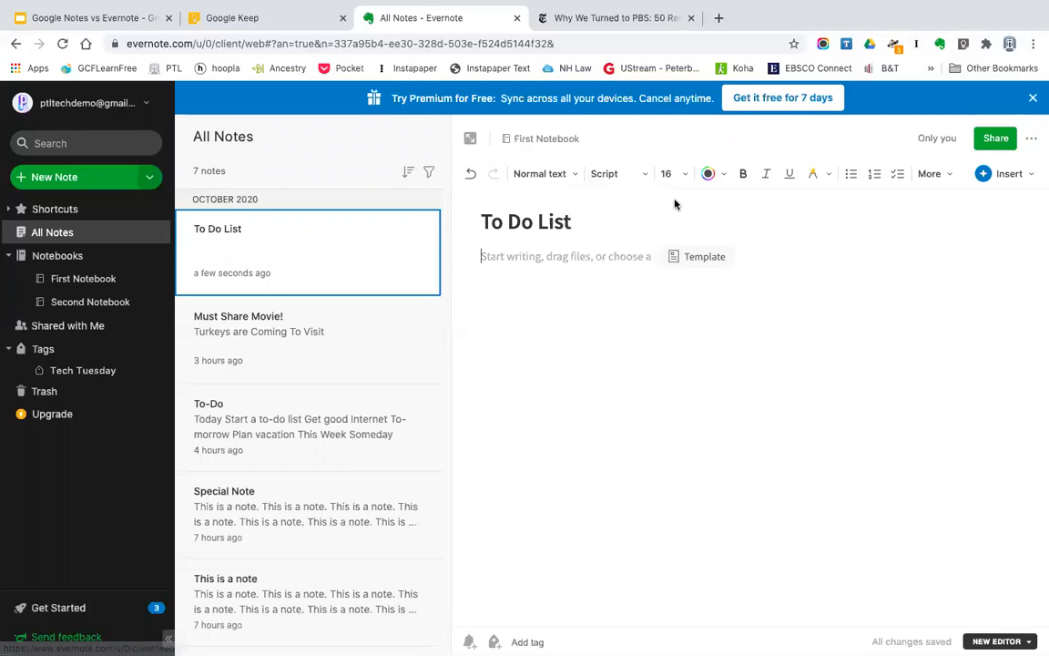
{"action": "left_click", "coordinate": [684, 178]}
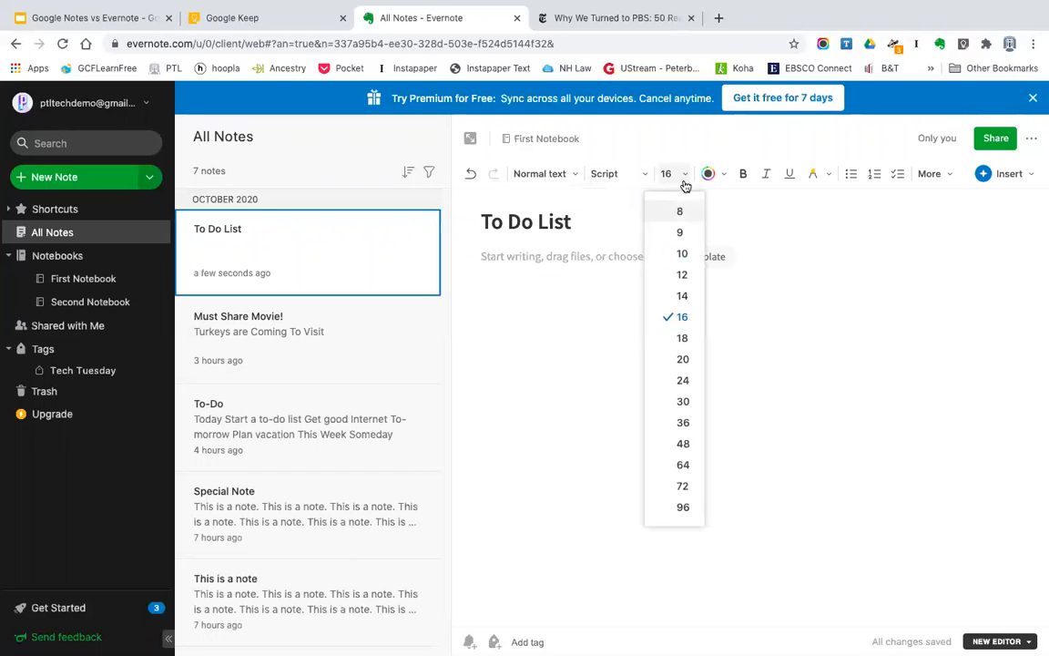
{"action": "left_click", "coordinate": [686, 402]}
{"action": "left_click", "coordinate": [715, 175]}
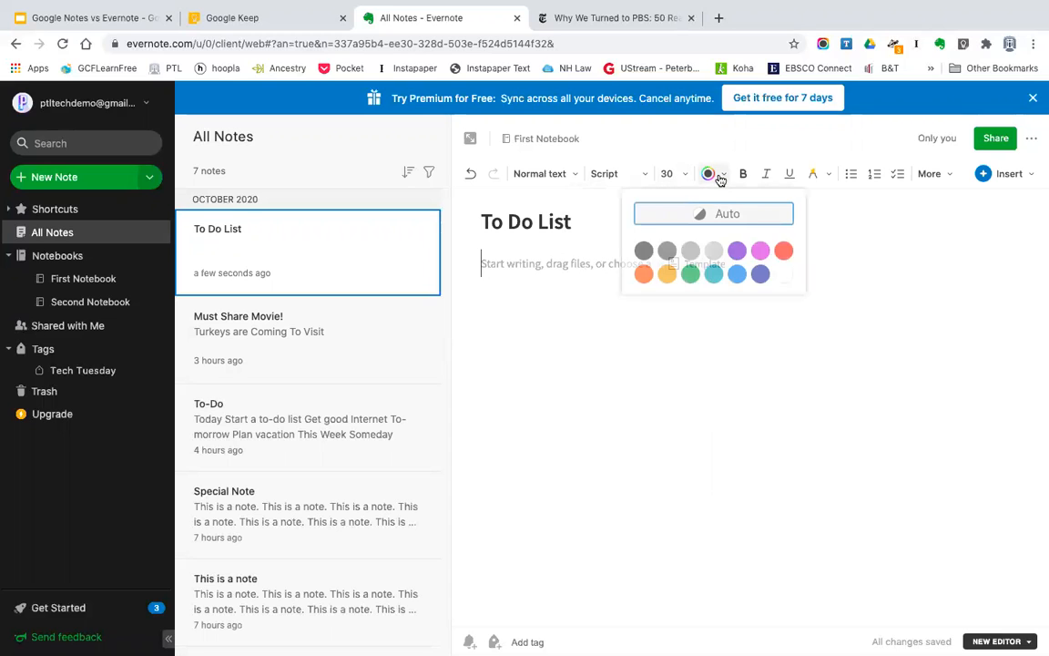
{"action": "left_click", "coordinate": [737, 252]}
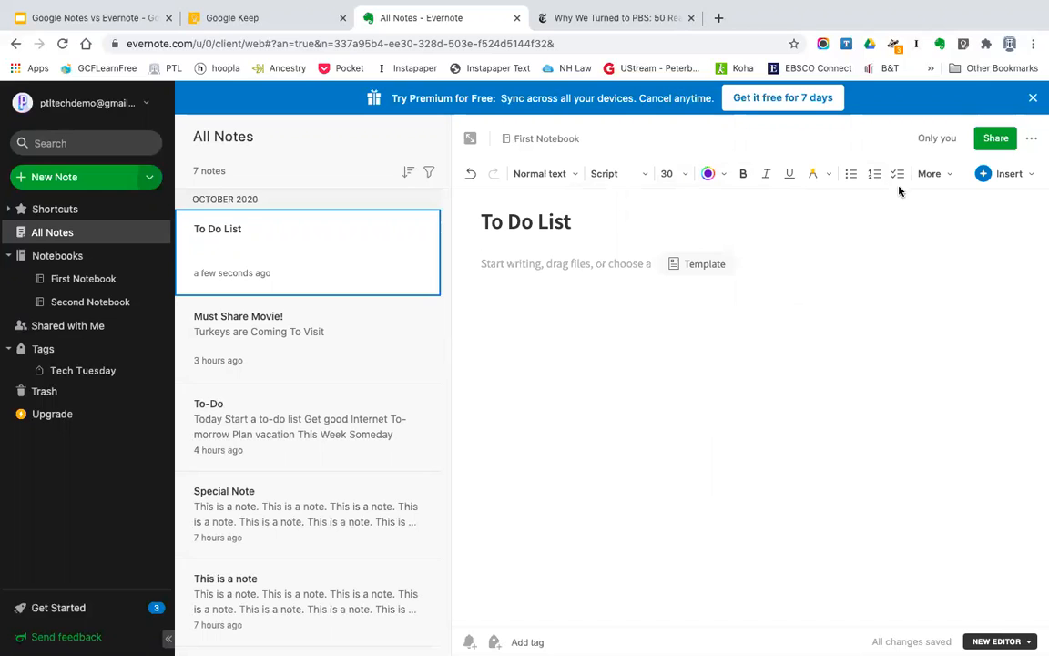
Insert a checkbox item reading "Get Better Internet!" in the note body
{"action": "left_click", "coordinate": [1020, 175]}
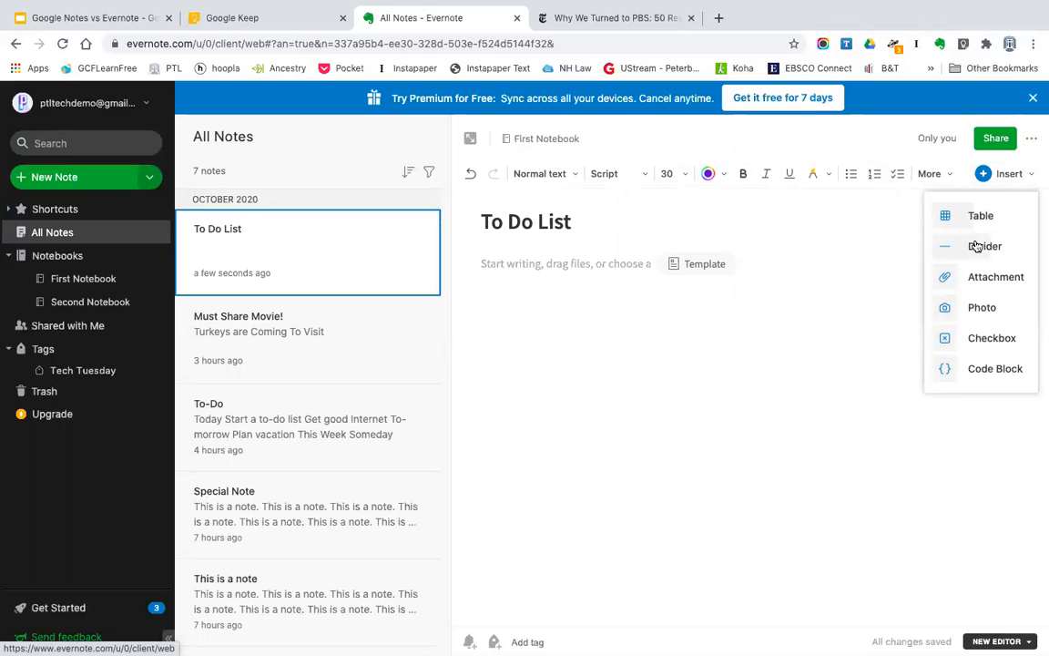
{"action": "left_click", "coordinate": [983, 339]}
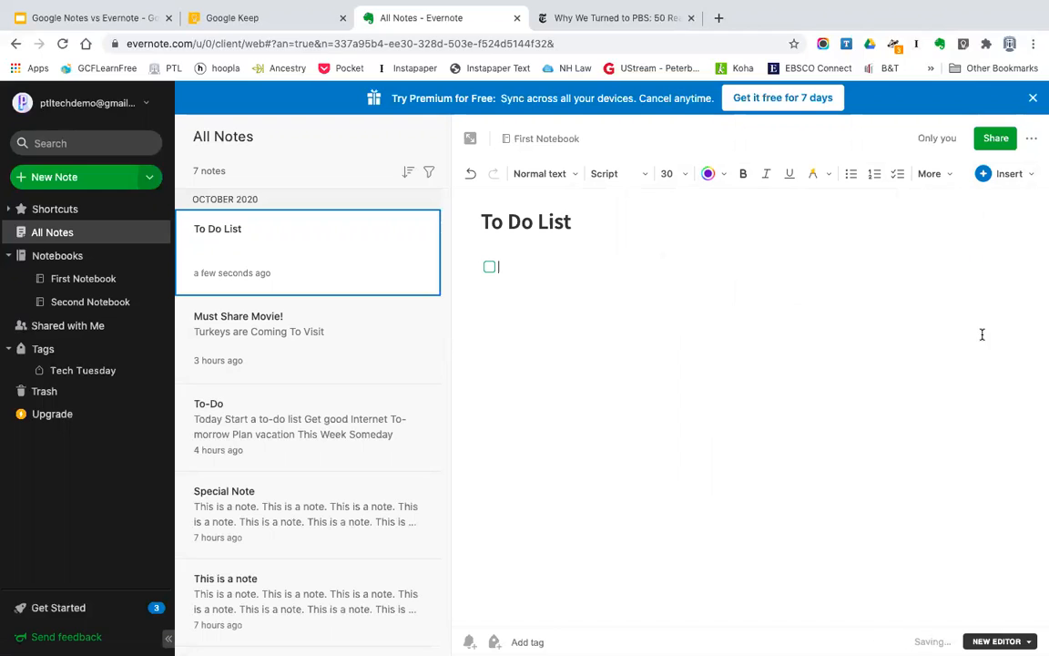
{"action": "type", "text": "Get Better Internet!"}
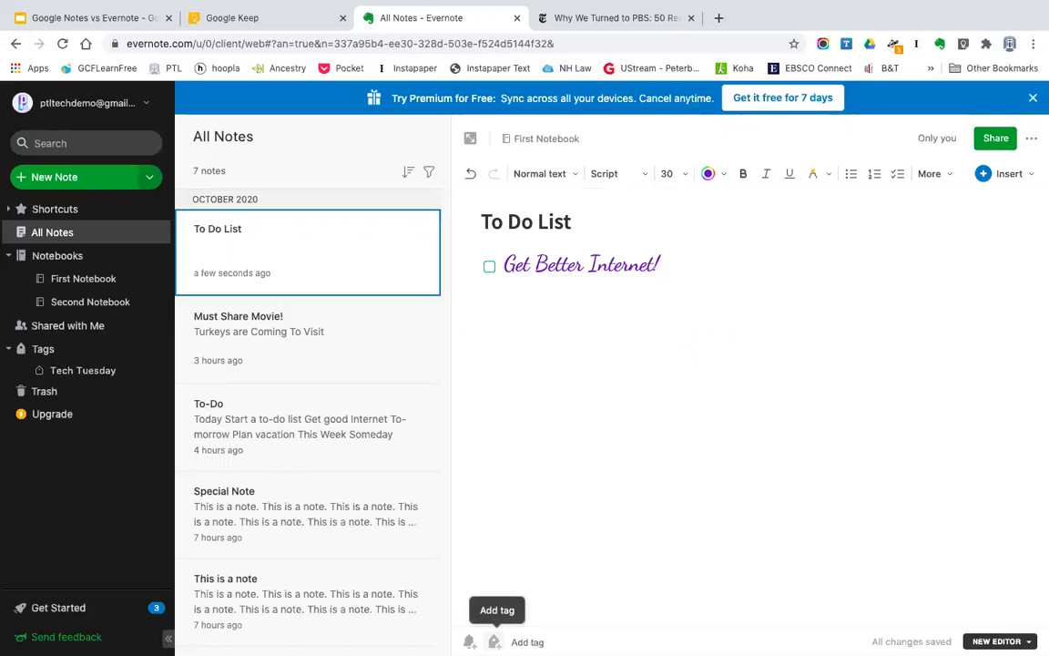
Add the existing Tech Tuesday tag to the To Do List note
{"action": "left_click", "coordinate": [494, 641]}
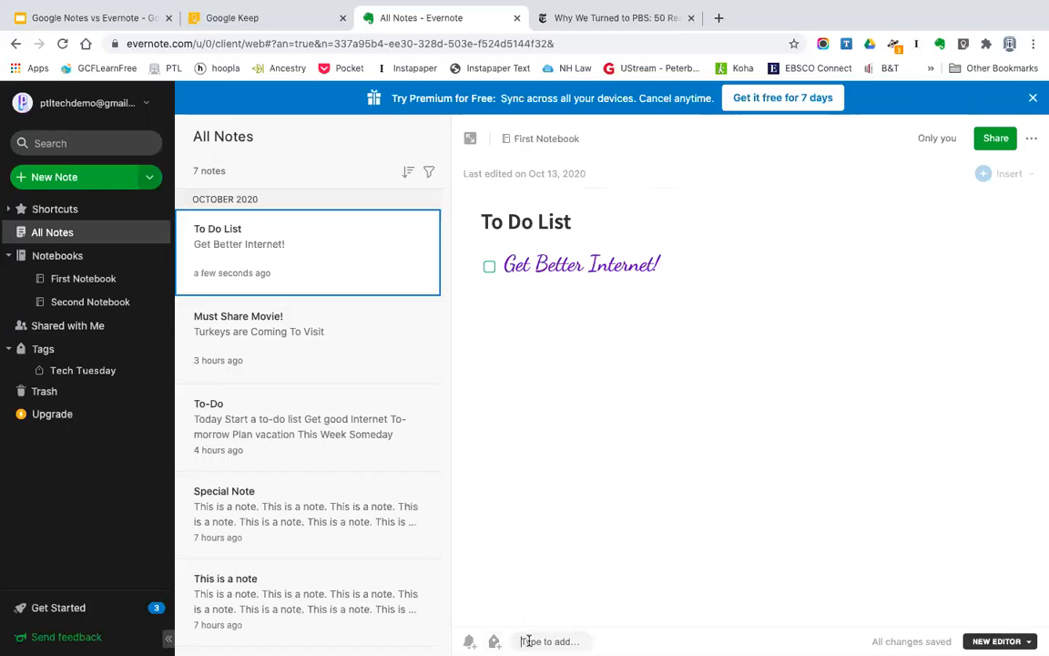
{"action": "type", "text": "Tech"}
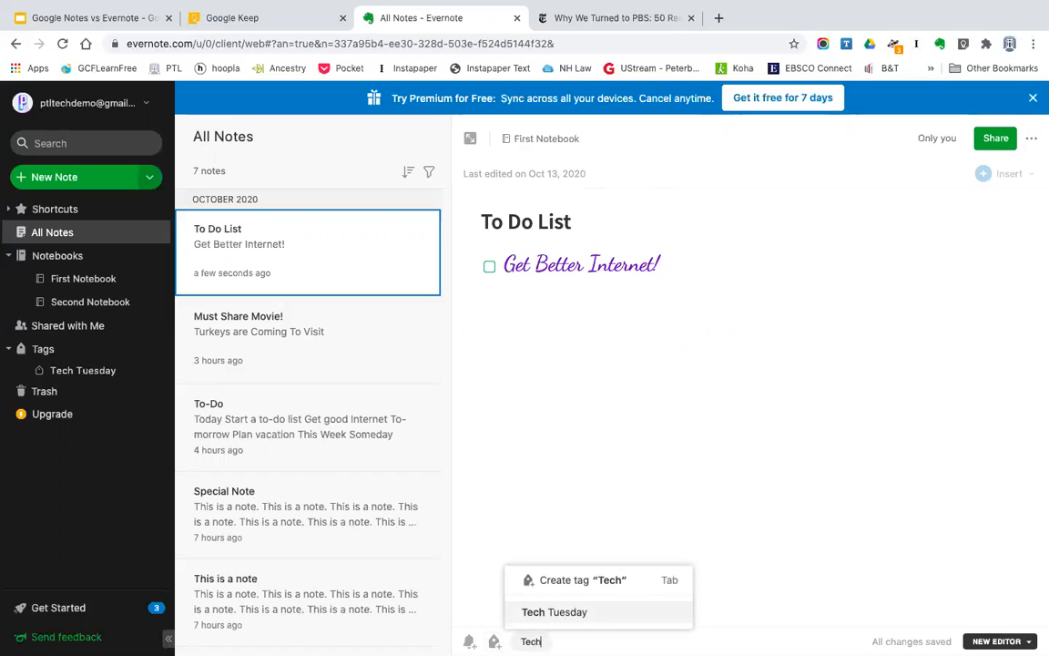
{"action": "left_click", "coordinate": [537, 611]}
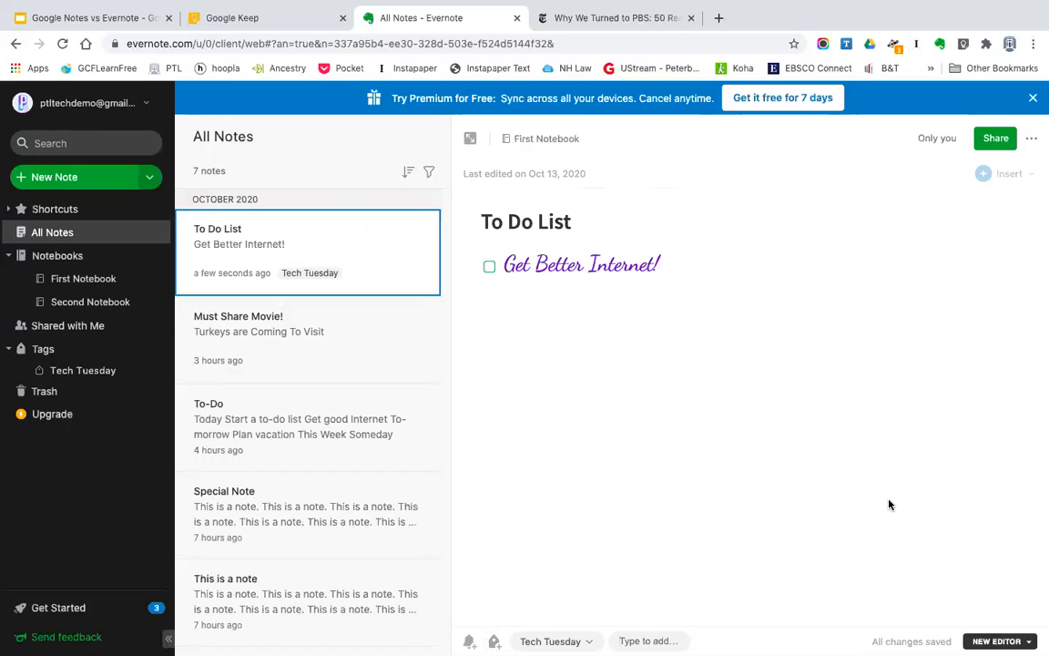
Switch to Google Keep and add a place reminder for Shaw's, Dublin Road, Peterborough, NH to the Grocery List note
{"action": "key", "text": "super+1"}
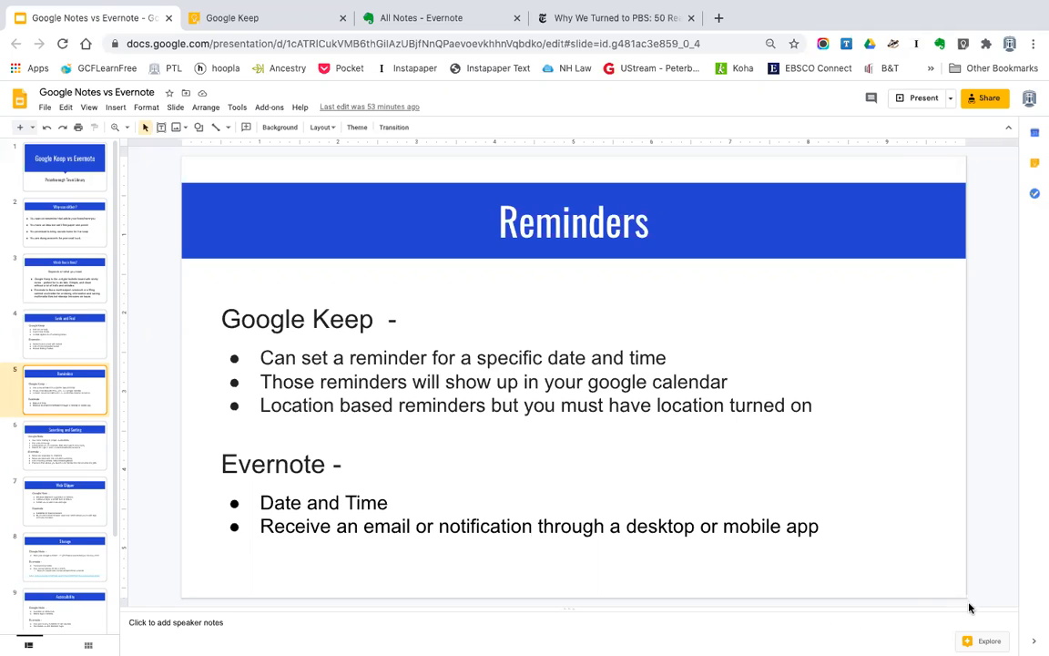
{"action": "key", "text": "ctrl+Tab"}
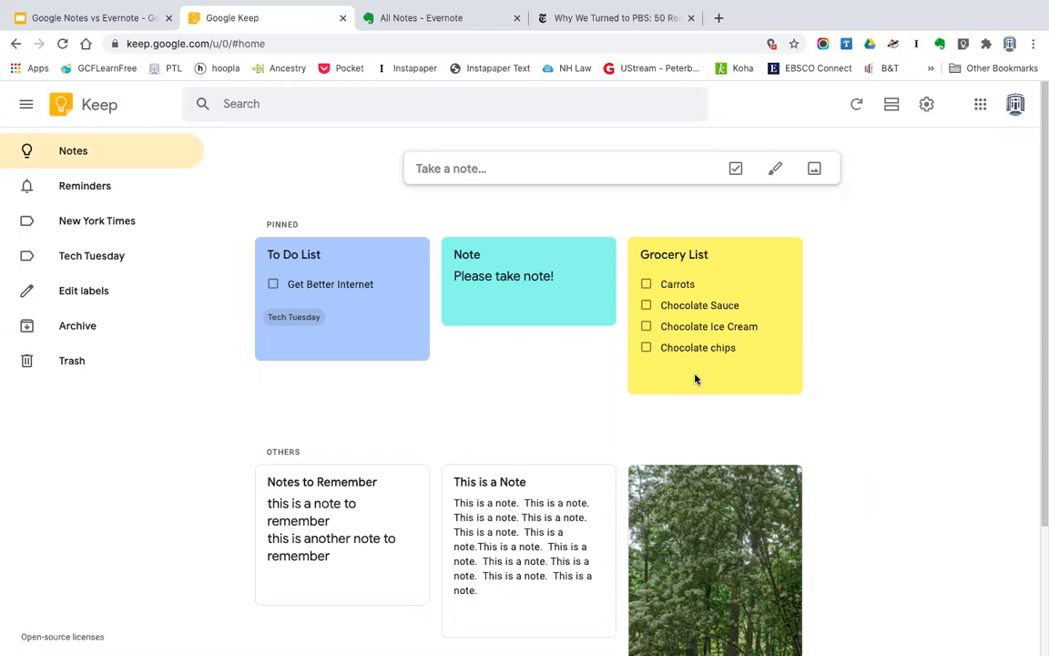
{"action": "left_click", "coordinate": [741, 308]}
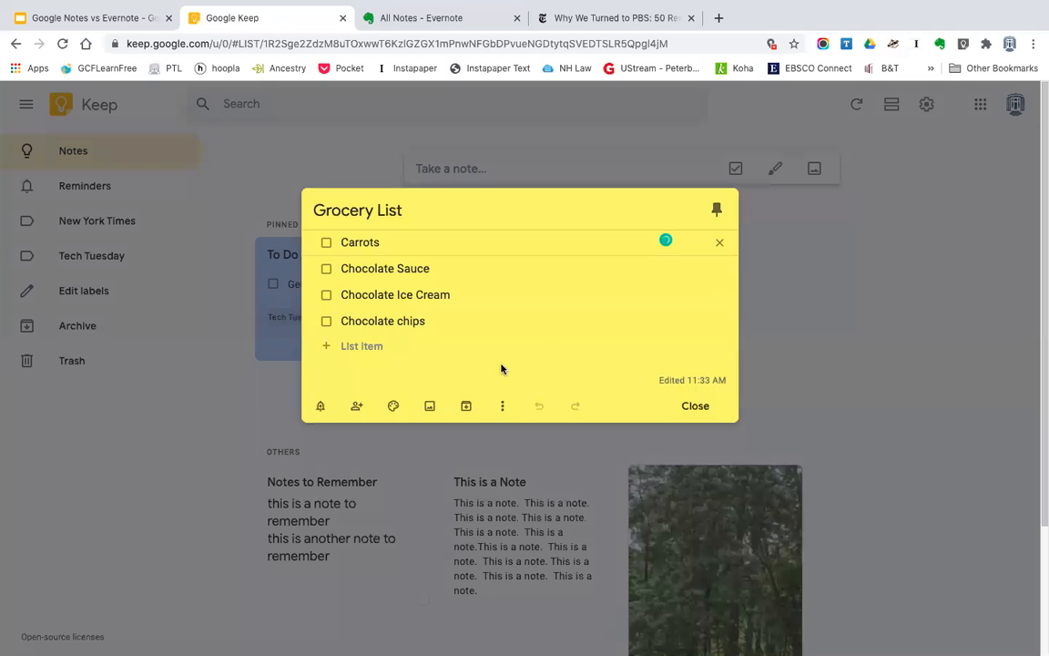
{"action": "left_click", "coordinate": [321, 408]}
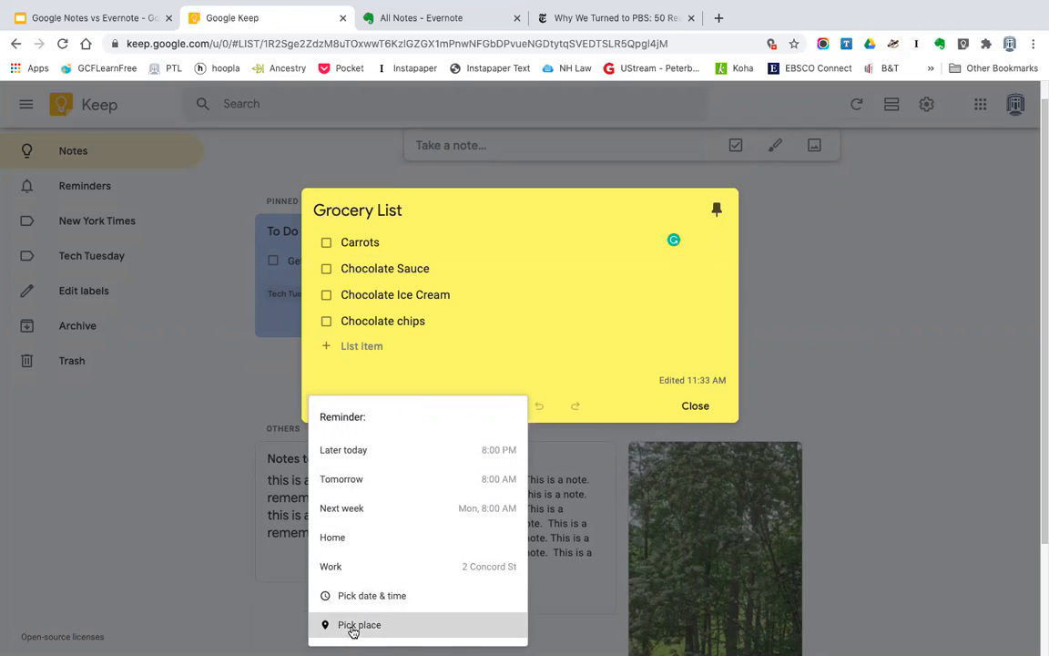
{"action": "left_click", "coordinate": [353, 627]}
{"action": "type", "text": "shaws"}
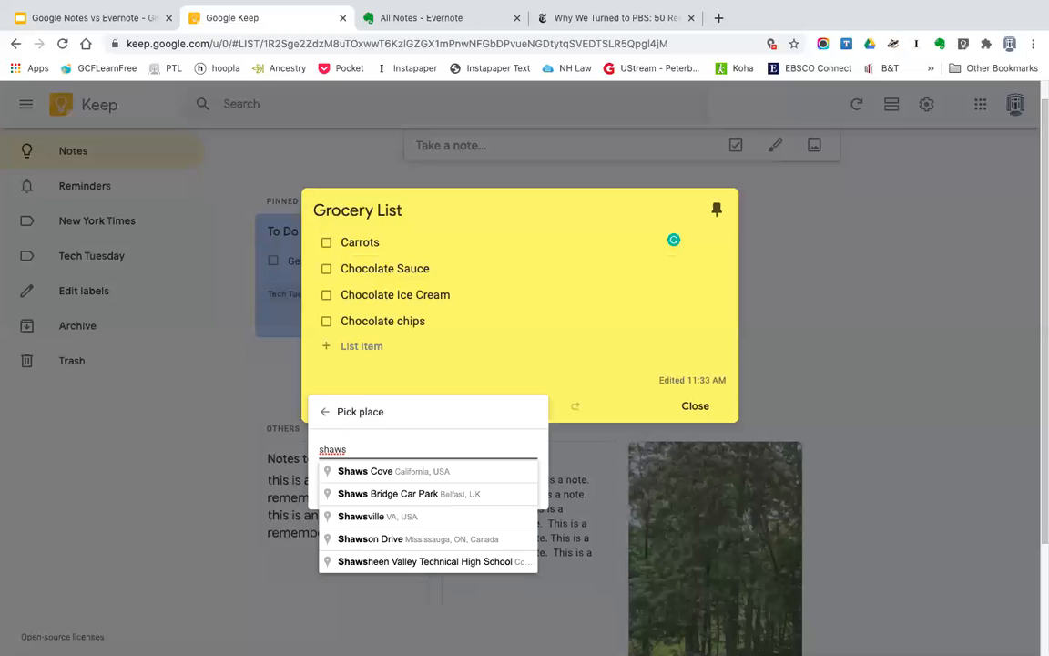
{"action": "type", "text": " Peterborough, NH, USA"}
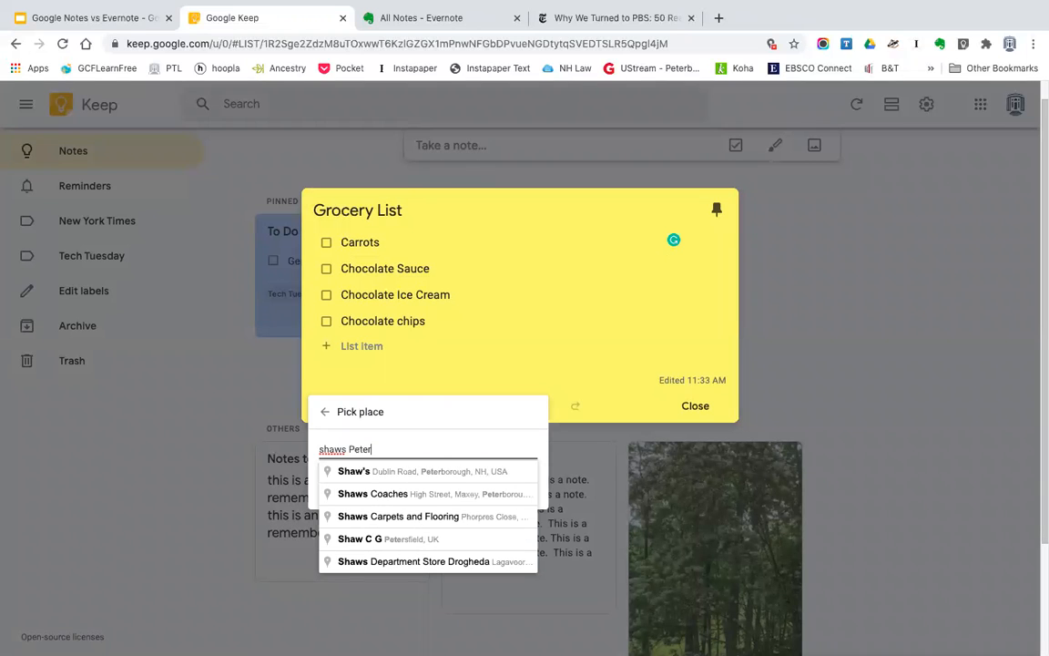
{"action": "left_click", "coordinate": [350, 475]}
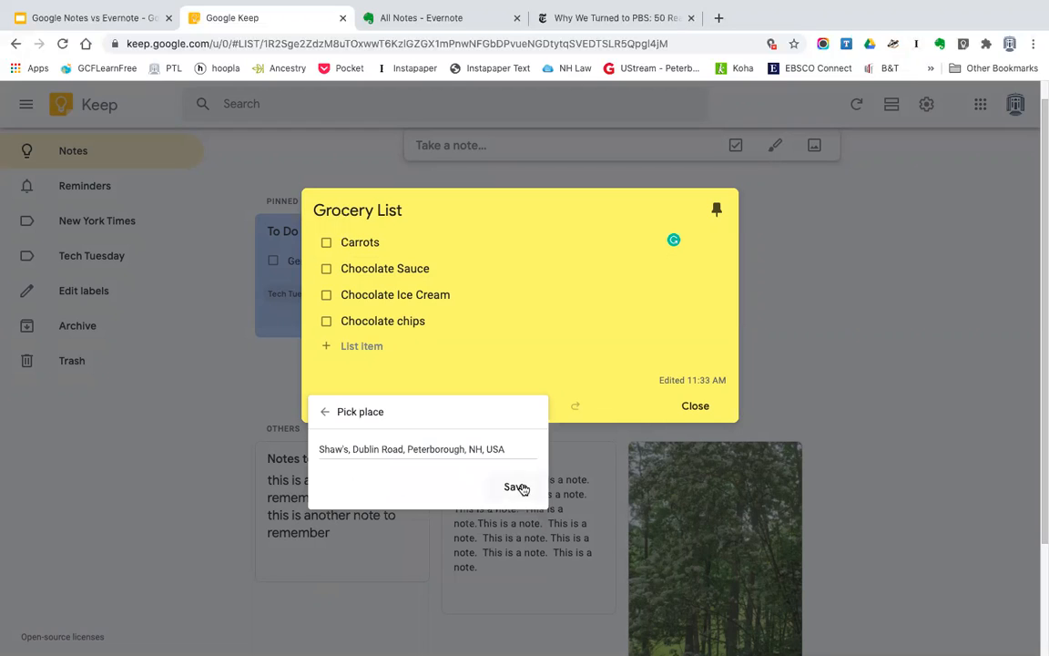
{"action": "left_click", "coordinate": [519, 488]}
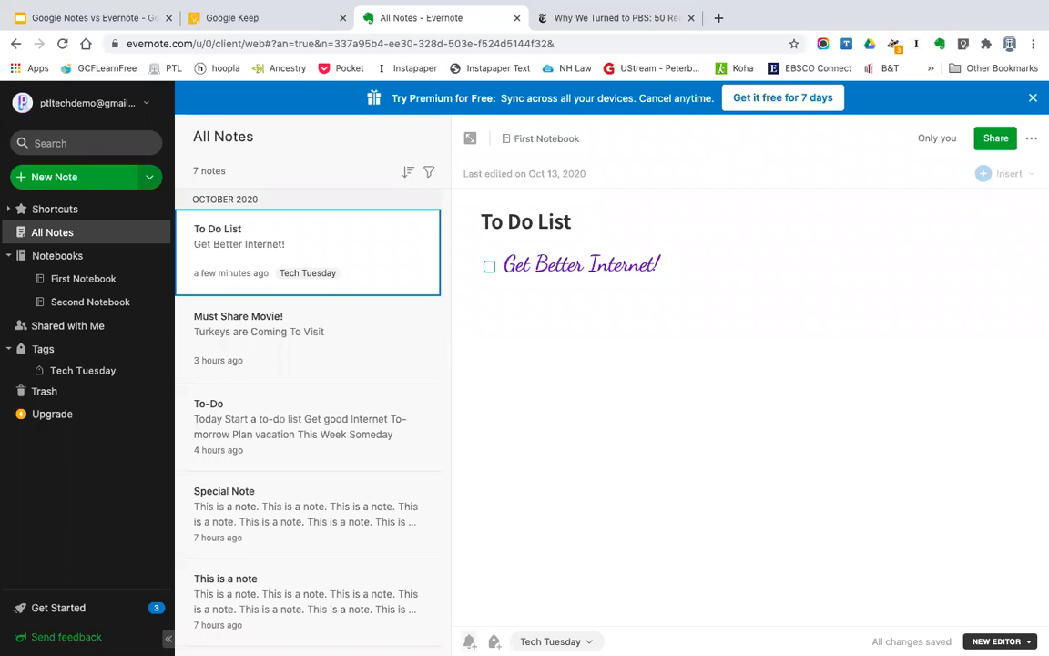
Set a reminder on Evernote's To Do List note for Oct 14, 2020 at 12:00 PM
{"action": "left_click", "coordinate": [469, 642]}
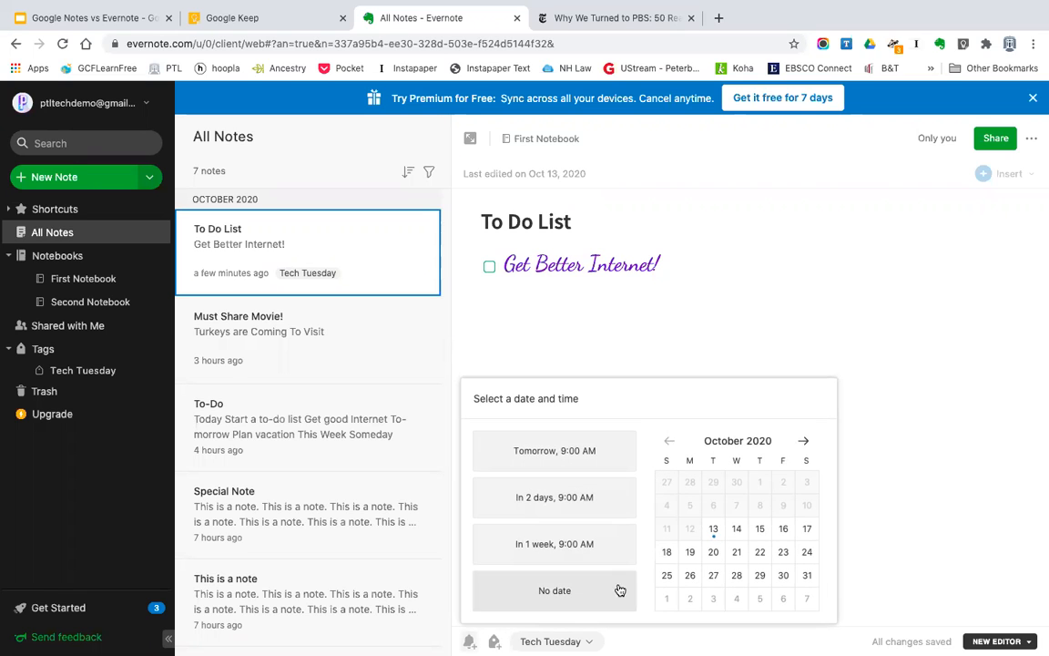
{"action": "left_click", "coordinate": [738, 539]}
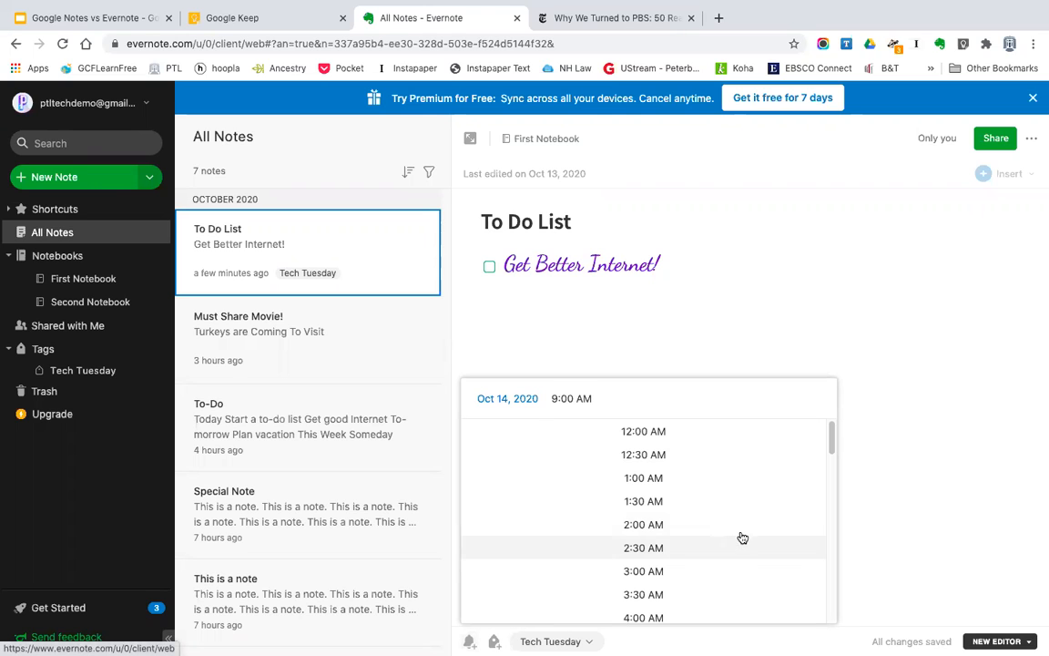
{"action": "scroll", "coordinate": [680, 518], "scroll_direction": "down", "scroll_amount": 1}
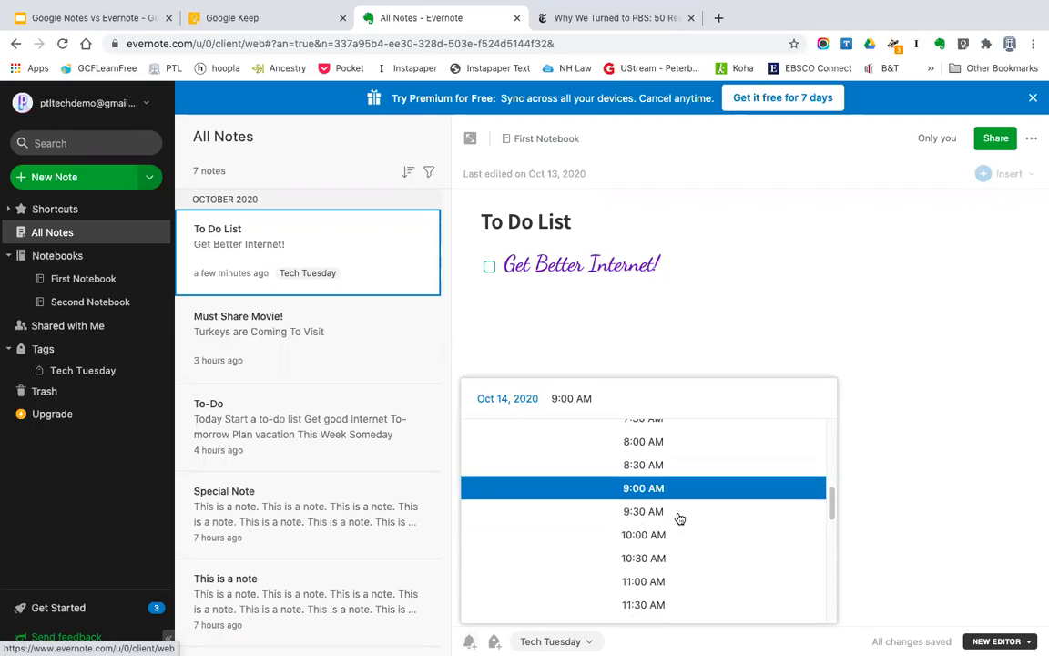
{"action": "scroll", "coordinate": [679, 518], "scroll_direction": "down", "scroll_amount": 3}
{"action": "scroll", "coordinate": [679, 519], "scroll_direction": "up", "scroll_amount": 4}
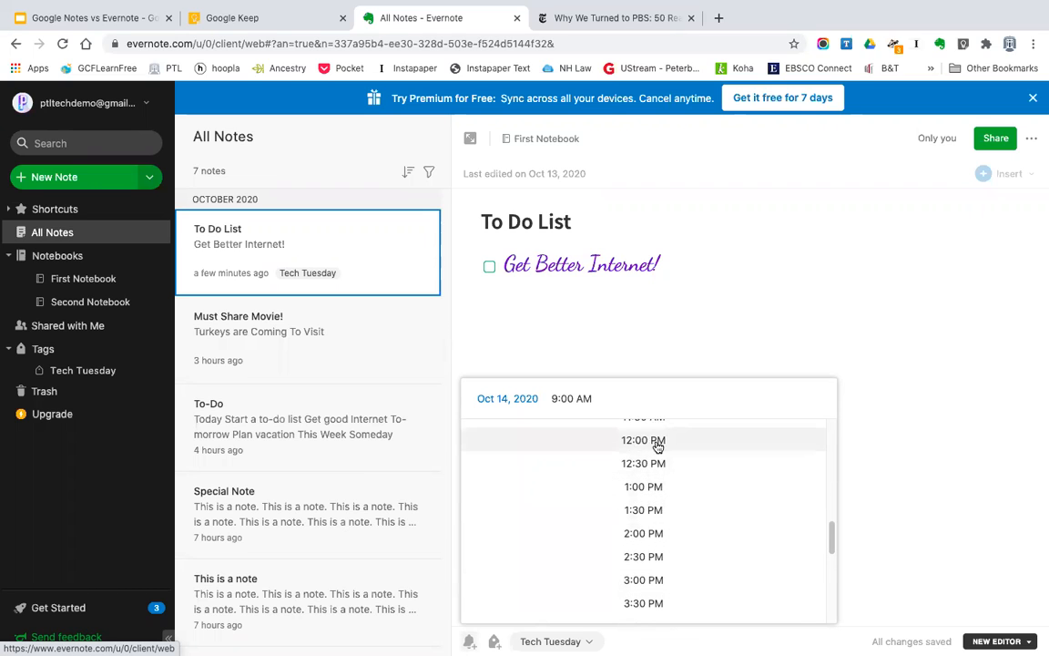
{"action": "left_click", "coordinate": [656, 441]}
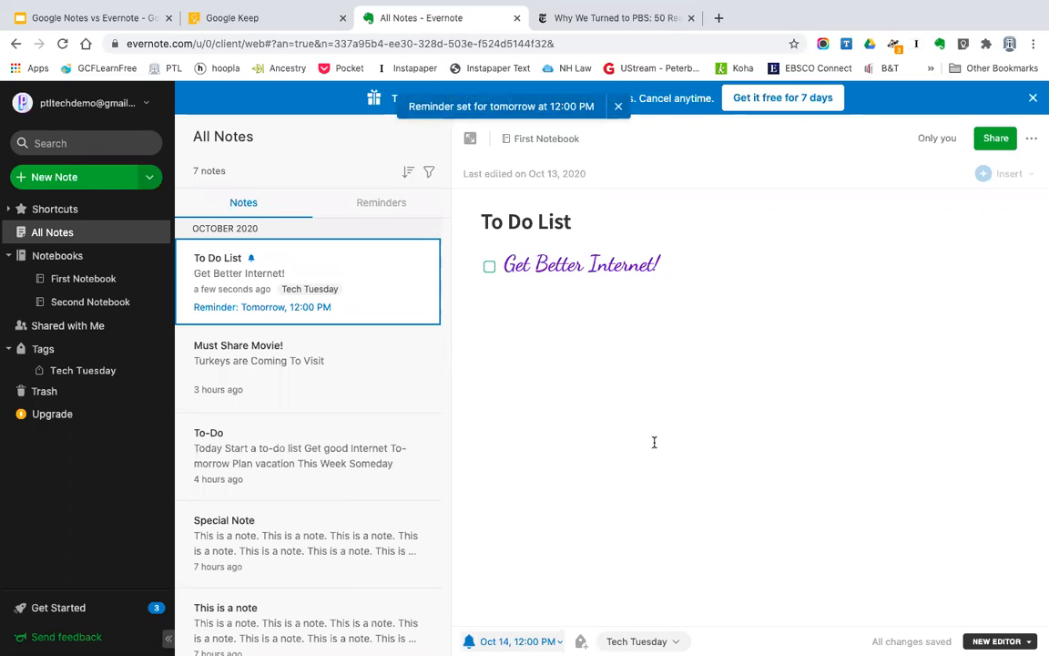
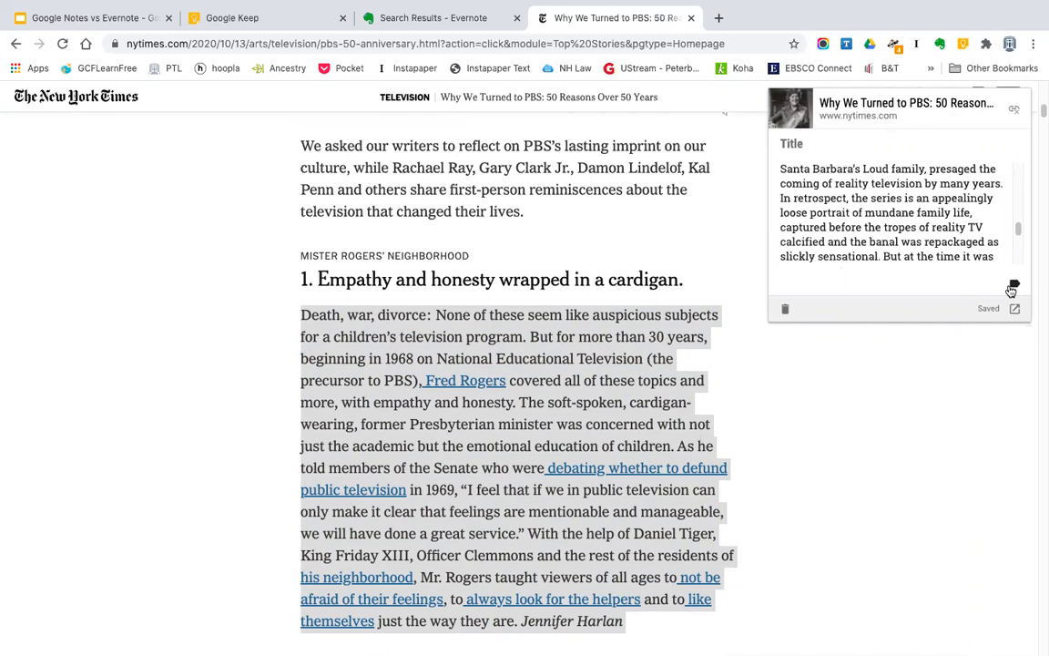
Open the clipped New York Times article note in Google Keep, title it "PBS" and close it
{"action": "left_click_drag", "start_coordinate": [1016, 227], "coordinate": [1010, 169]}
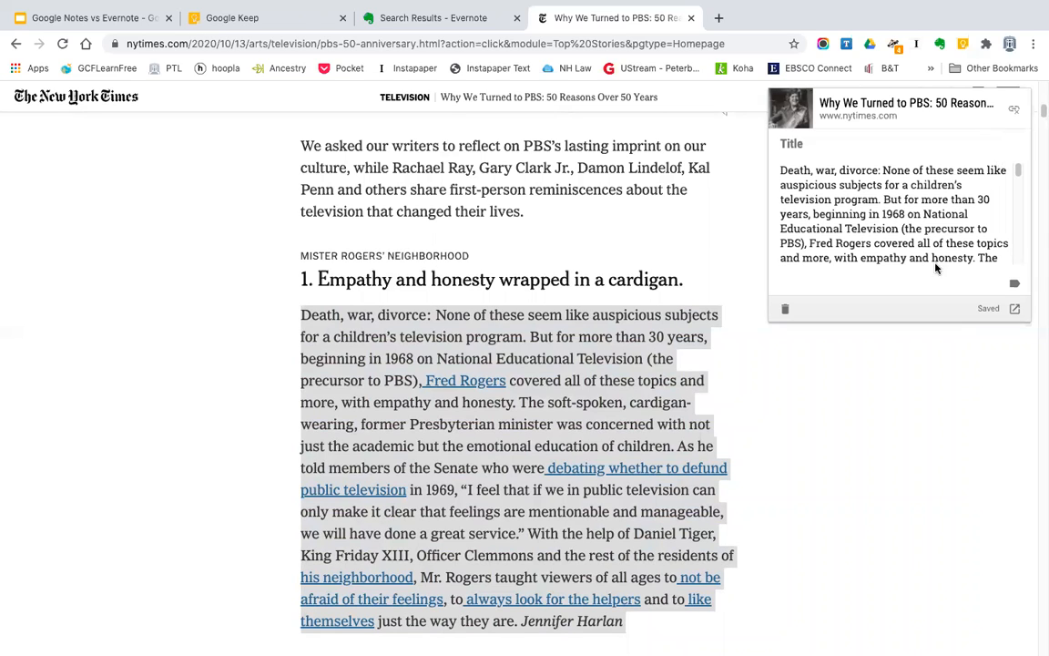
{"action": "left_click", "coordinate": [1016, 311]}
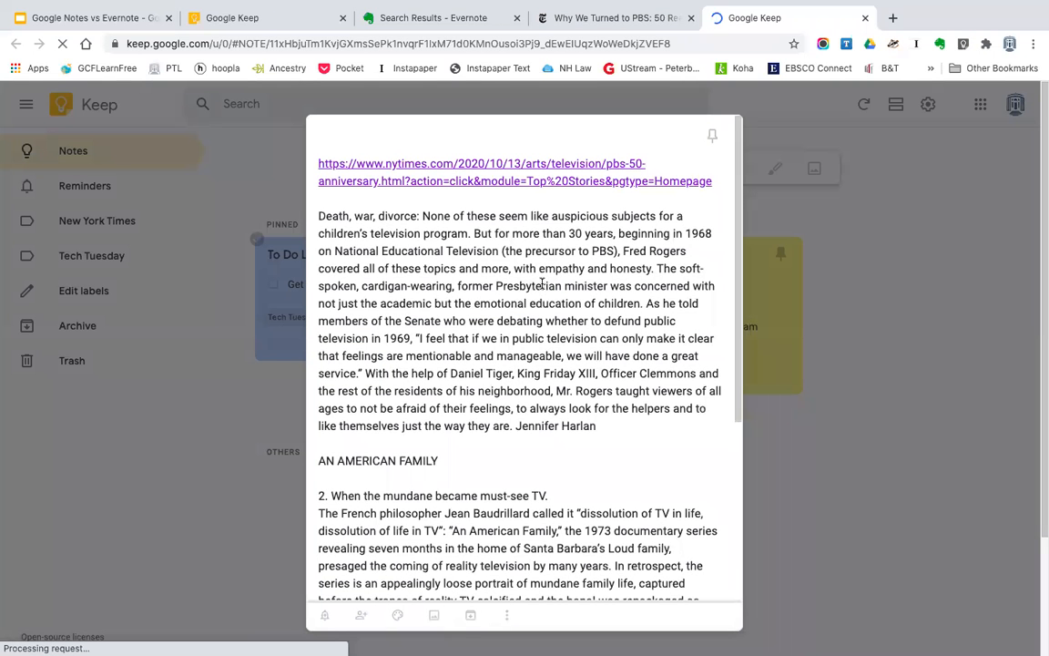
{"action": "scroll", "coordinate": [543, 285], "scroll_direction": "down", "scroll_amount": 3}
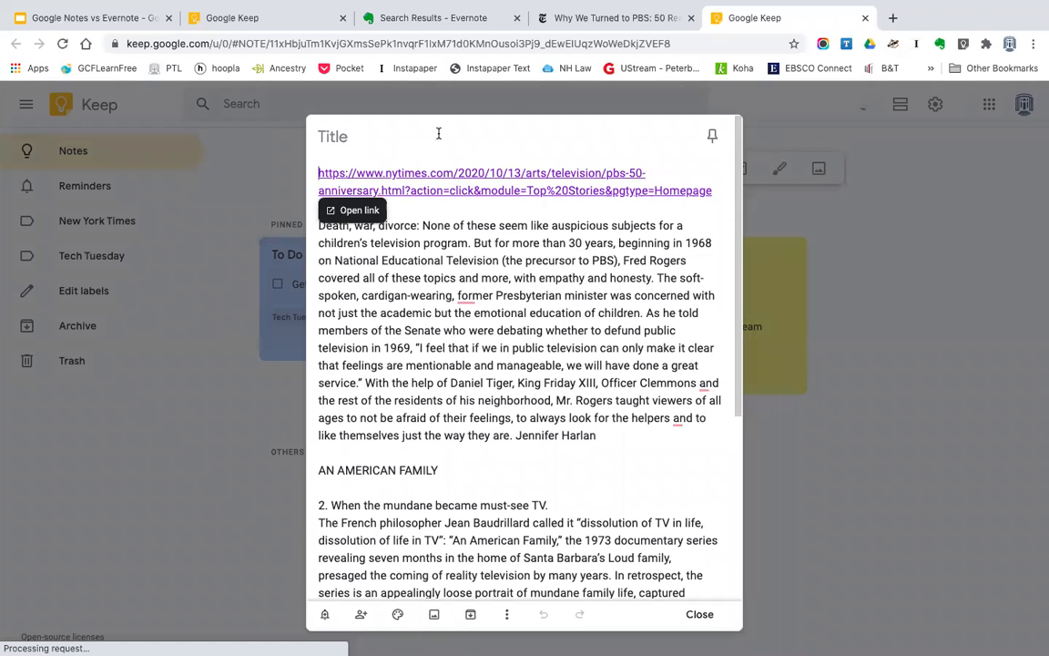
{"action": "left_click", "coordinate": [339, 137]}
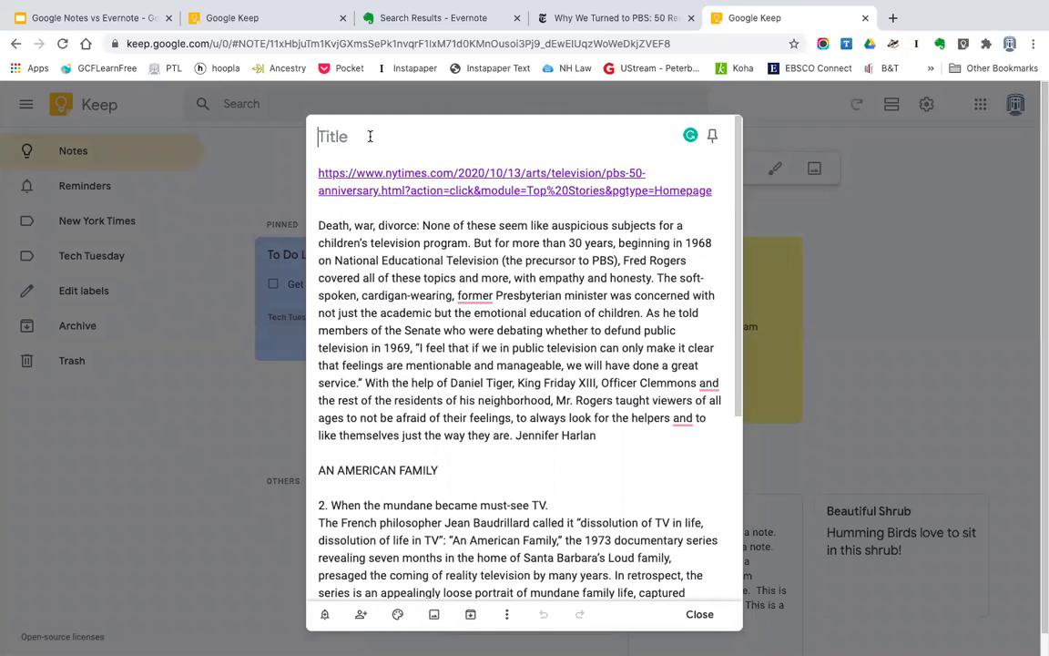
{"action": "type", "text": "PBS"}
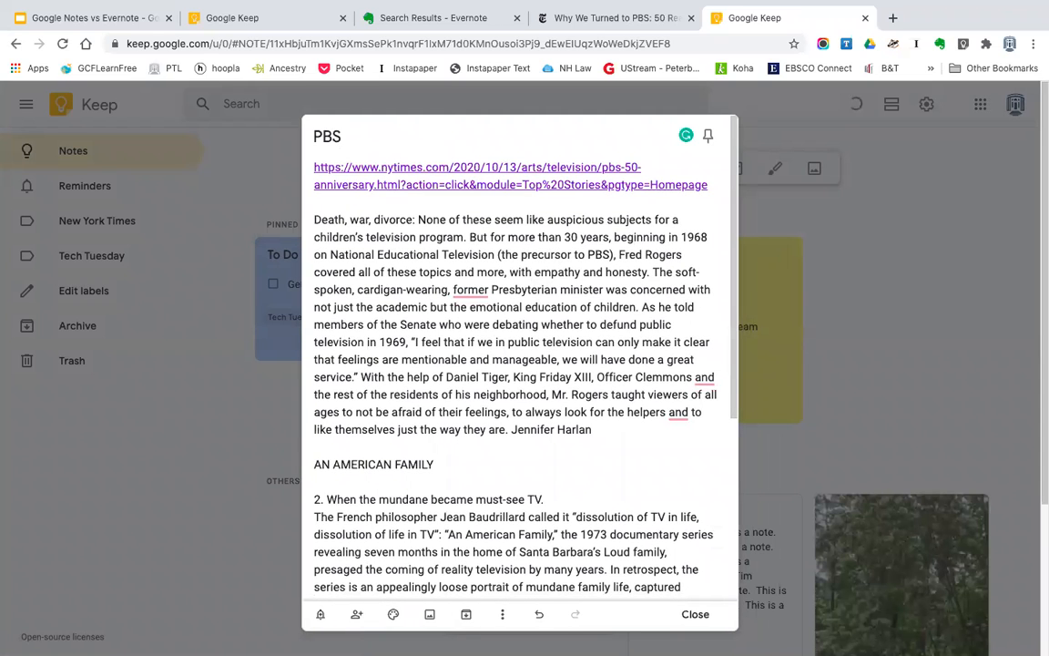
{"action": "left_click", "coordinate": [834, 241]}
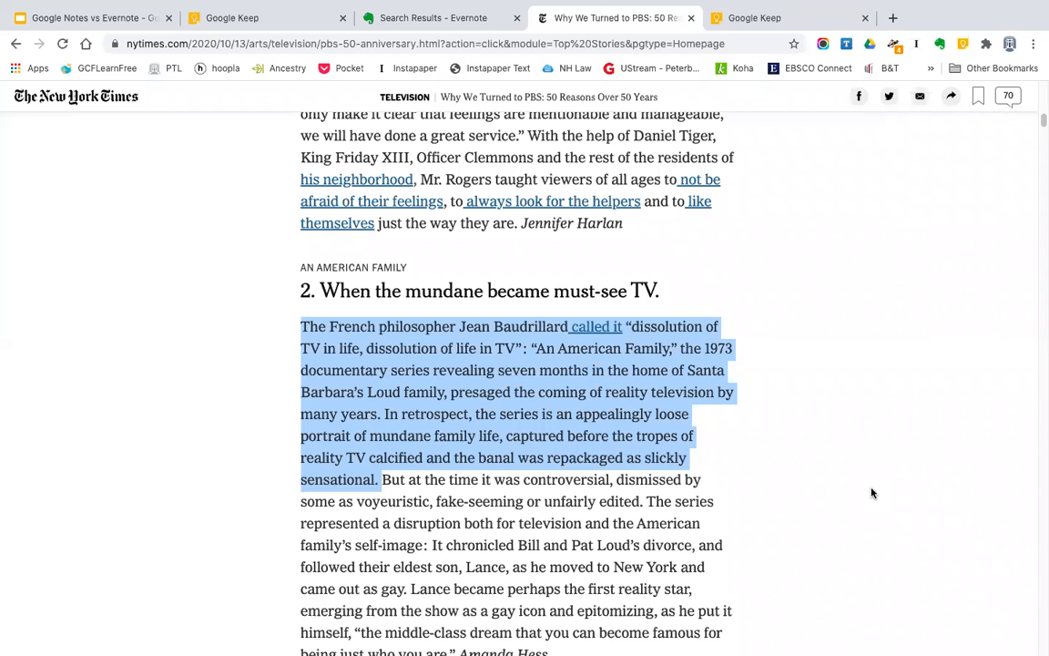
Save the selected "An American Family" passage of the New York Times article to Google Keep
{"action": "right_click", "coordinate": [611, 416]}
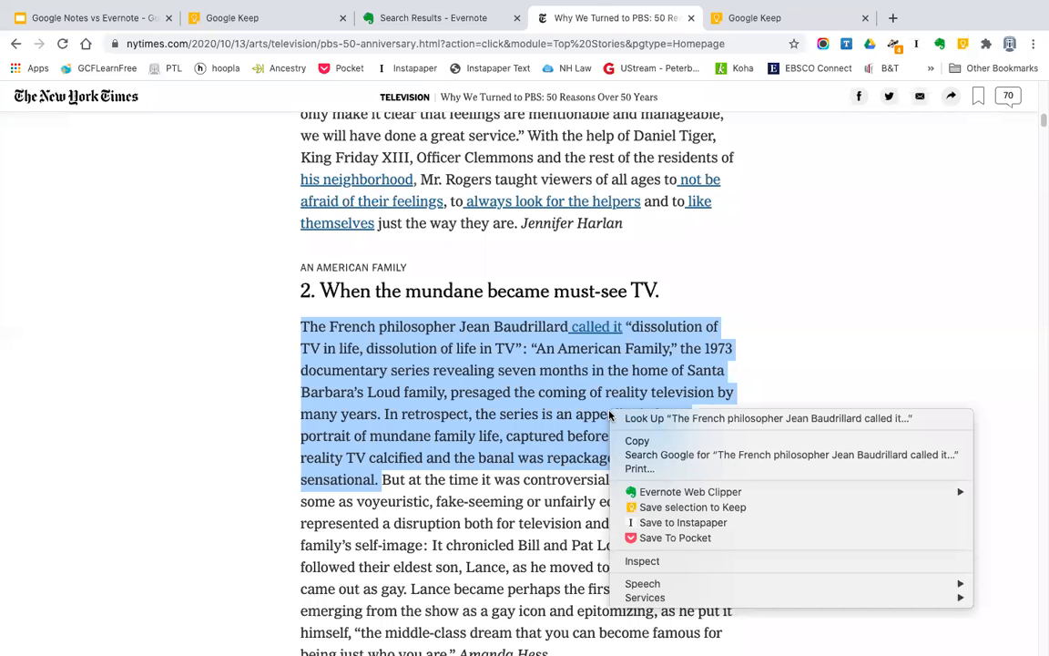
{"action": "left_click", "coordinate": [656, 510]}
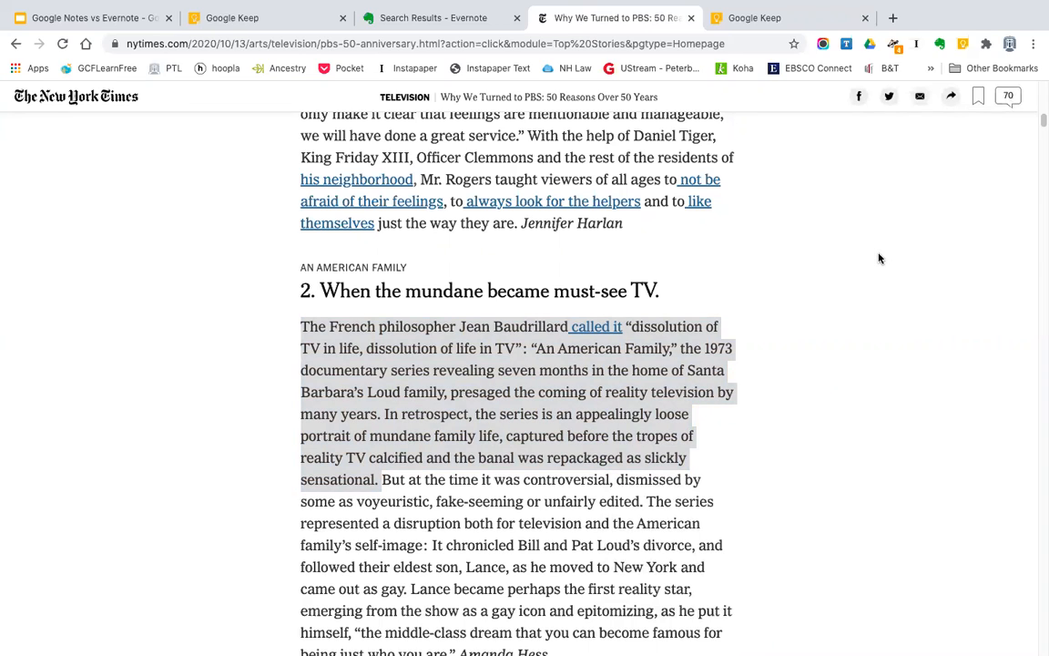
Clip the New York Times PBS article to Evernote's First Notebook as a simplified article with the tag "New York Times"
{"action": "left_click", "coordinate": [466, 20]}
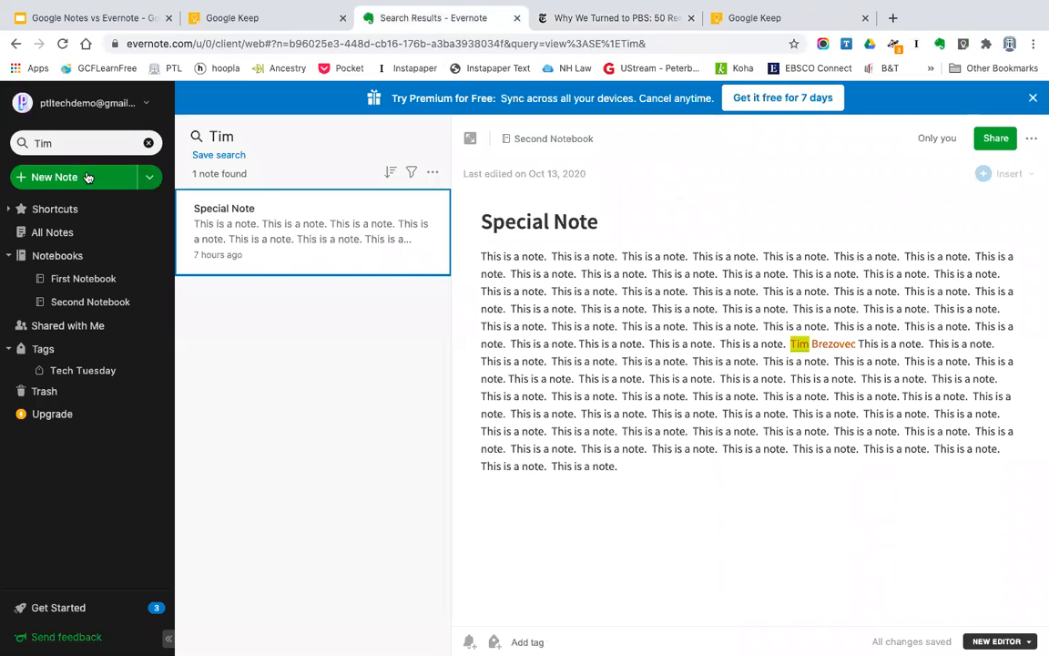
{"action": "left_click", "coordinate": [630, 18]}
{"action": "scroll", "coordinate": [779, 251], "scroll_direction": "up", "scroll_amount": 10}
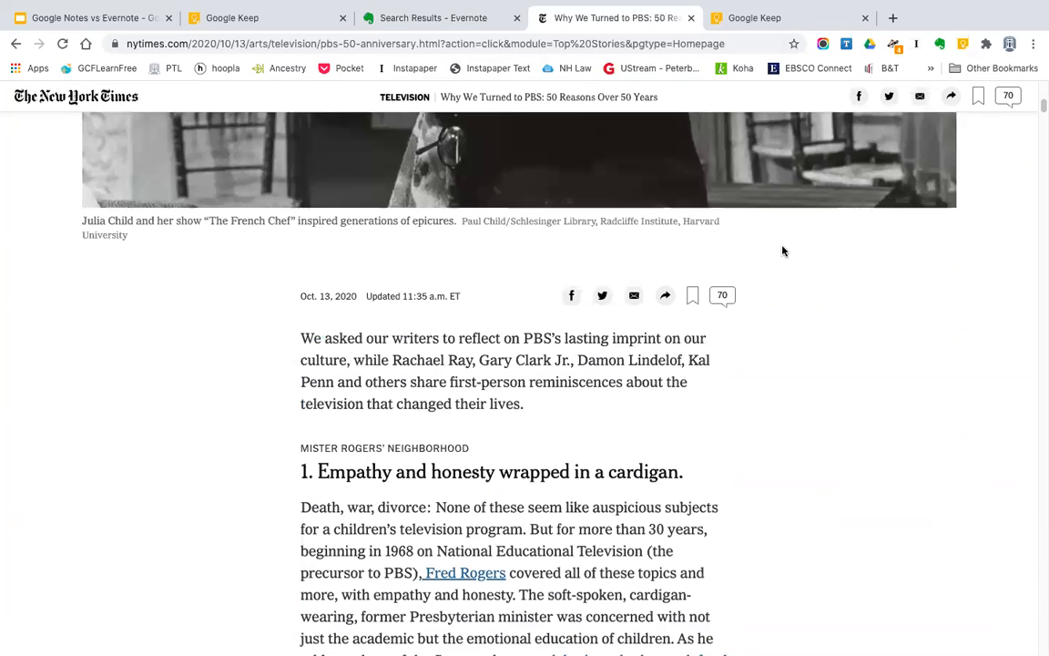
{"action": "scroll", "coordinate": [783, 251], "scroll_direction": "down", "scroll_amount": 4}
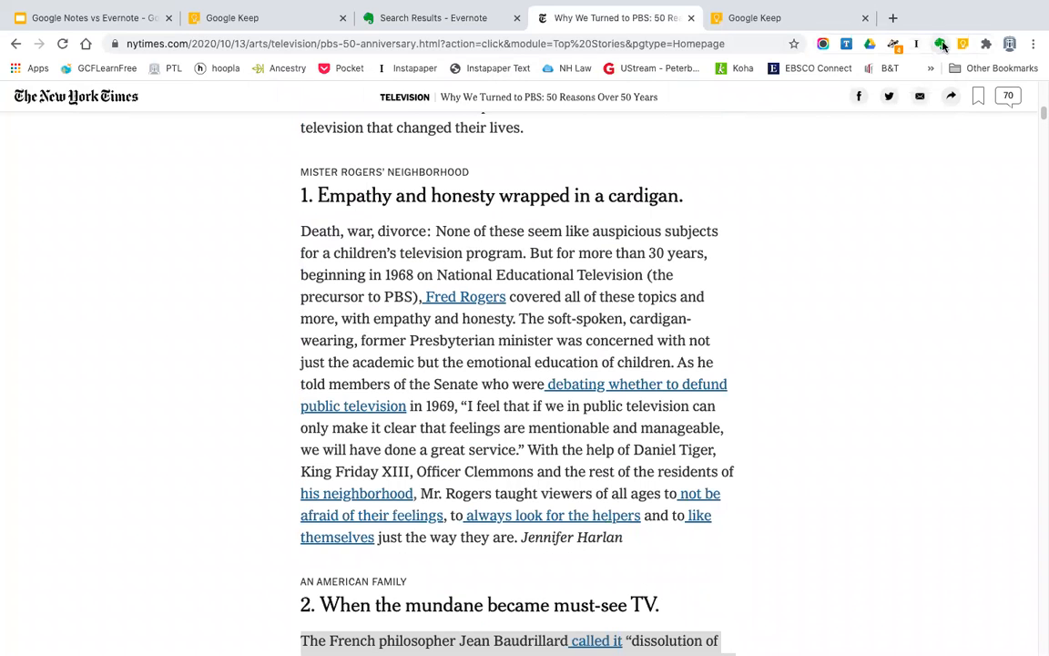
{"action": "left_click", "coordinate": [940, 43]}
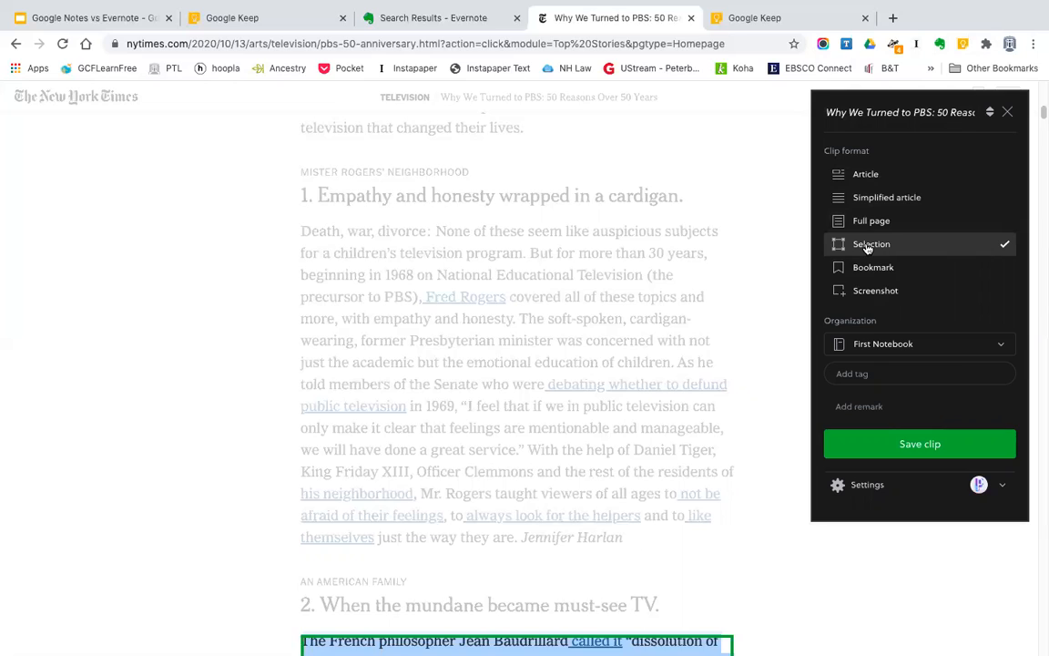
{"action": "left_click", "coordinate": [1006, 348]}
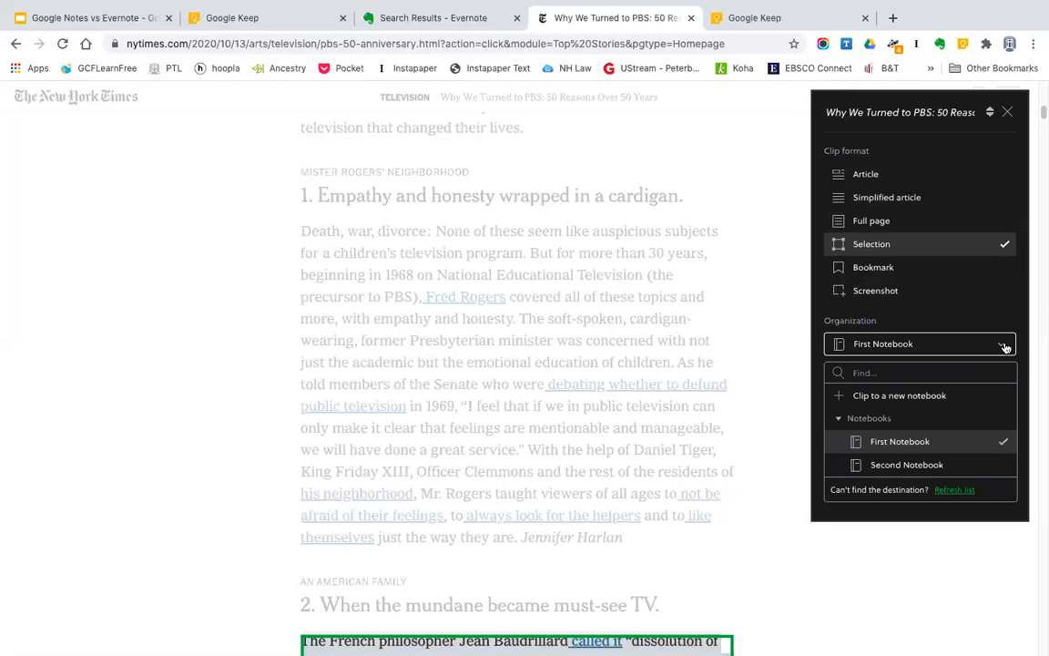
{"action": "left_click", "coordinate": [1006, 347]}
{"action": "left_click", "coordinate": [854, 375]}
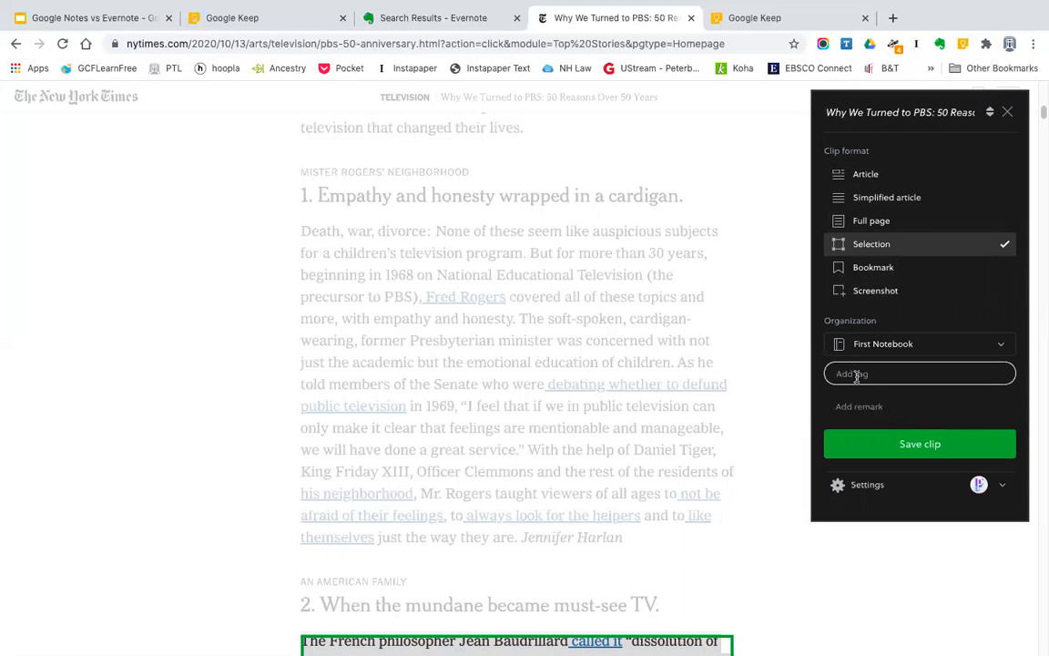
{"action": "type", "text": "New York Times"}
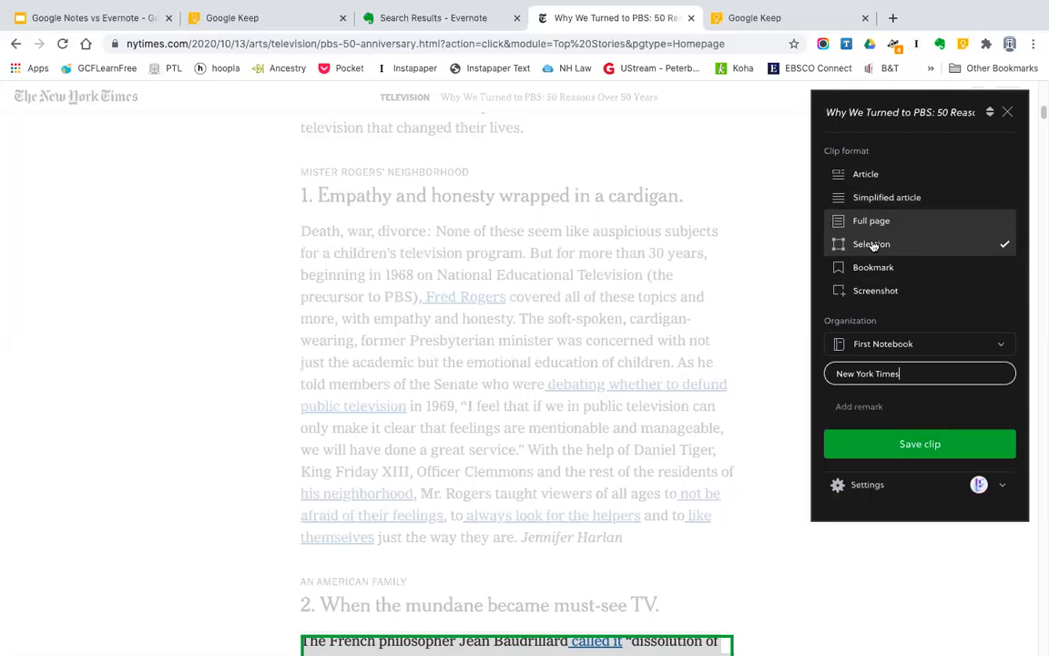
{"action": "left_click", "coordinate": [870, 199]}
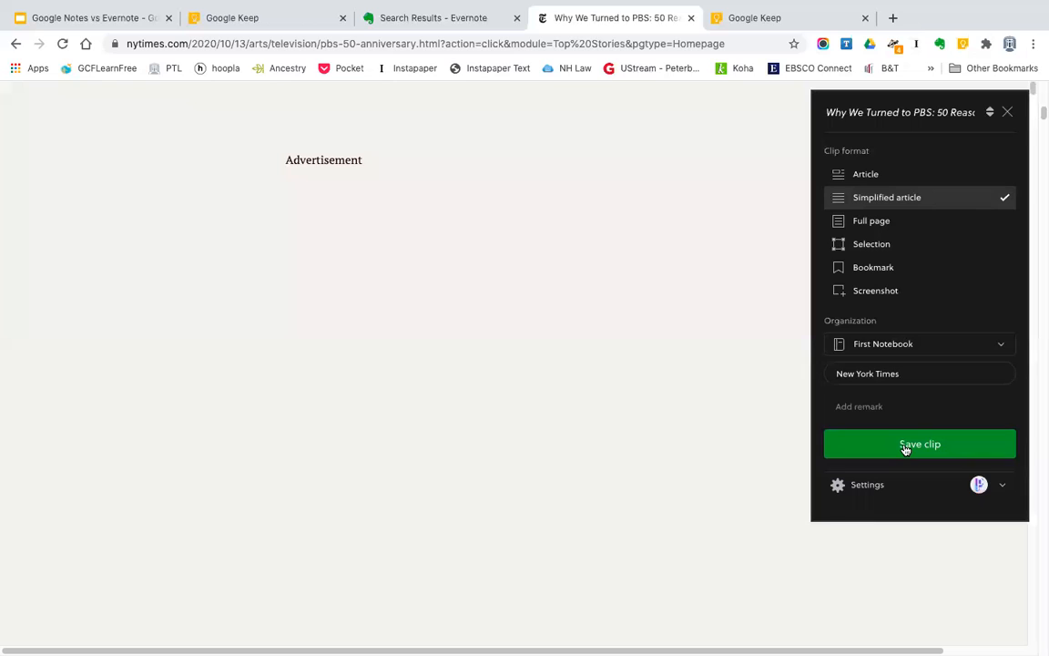
{"action": "left_click", "coordinate": [906, 446]}
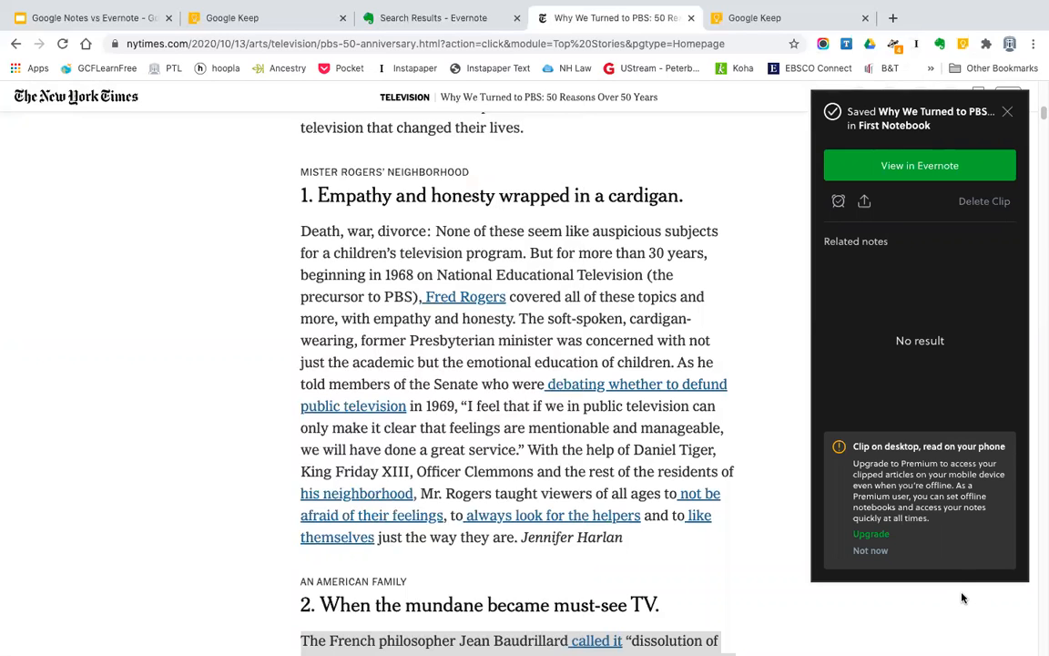
Open the Evernote system limits page linked on the presentation's Storage slide and examine the table of plan limits
{"action": "key", "text": "ctrl+Right"}
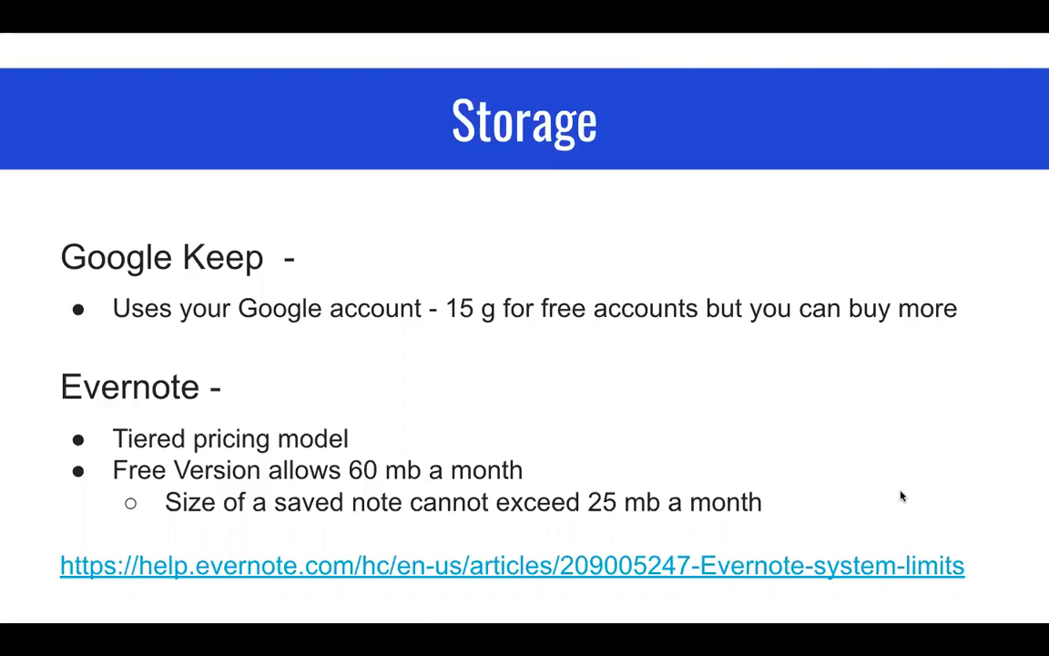
{"action": "left_click", "coordinate": [745, 567]}
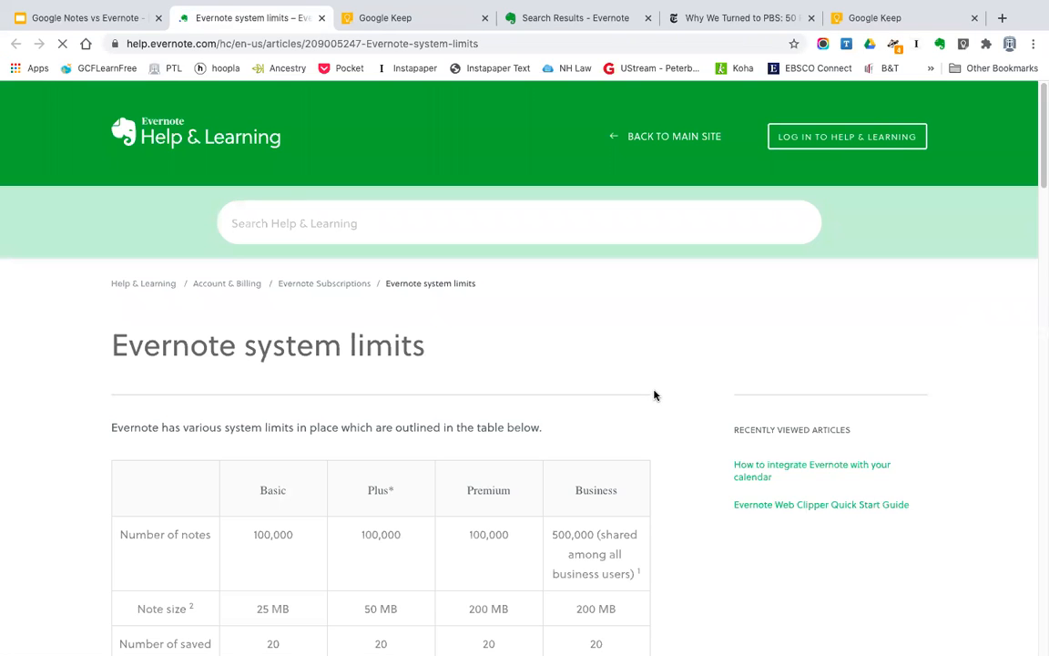
{"action": "scroll", "coordinate": [652, 392], "scroll_direction": "down", "scroll_amount": 3}
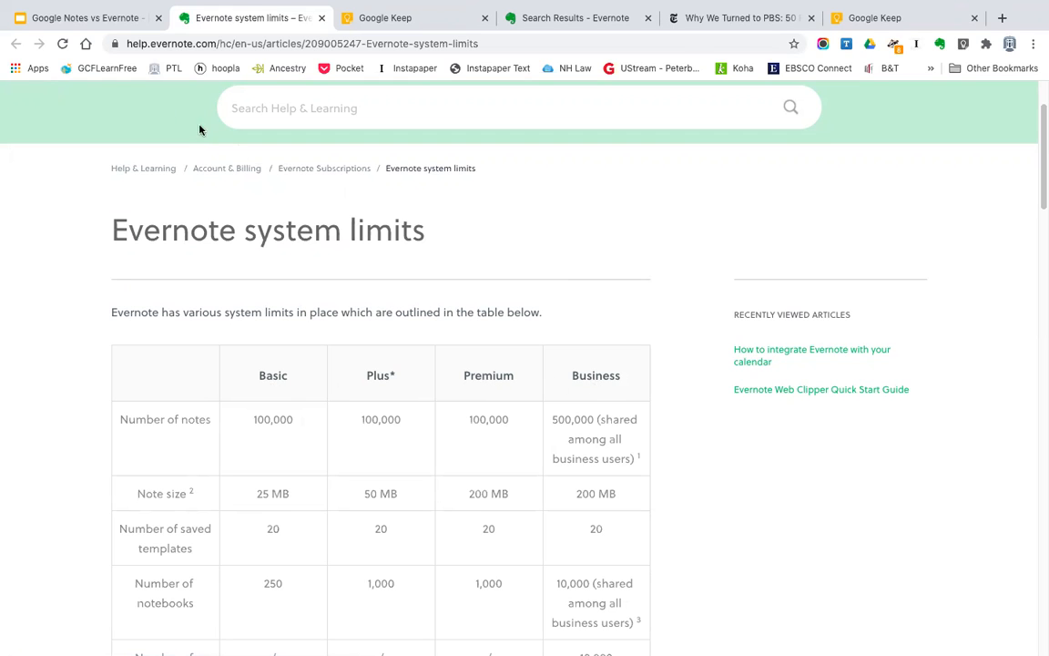
Return to the Google Notes vs Evernote presentation and advance to the Accessibility slide
{"action": "left_click", "coordinate": [115, 18]}
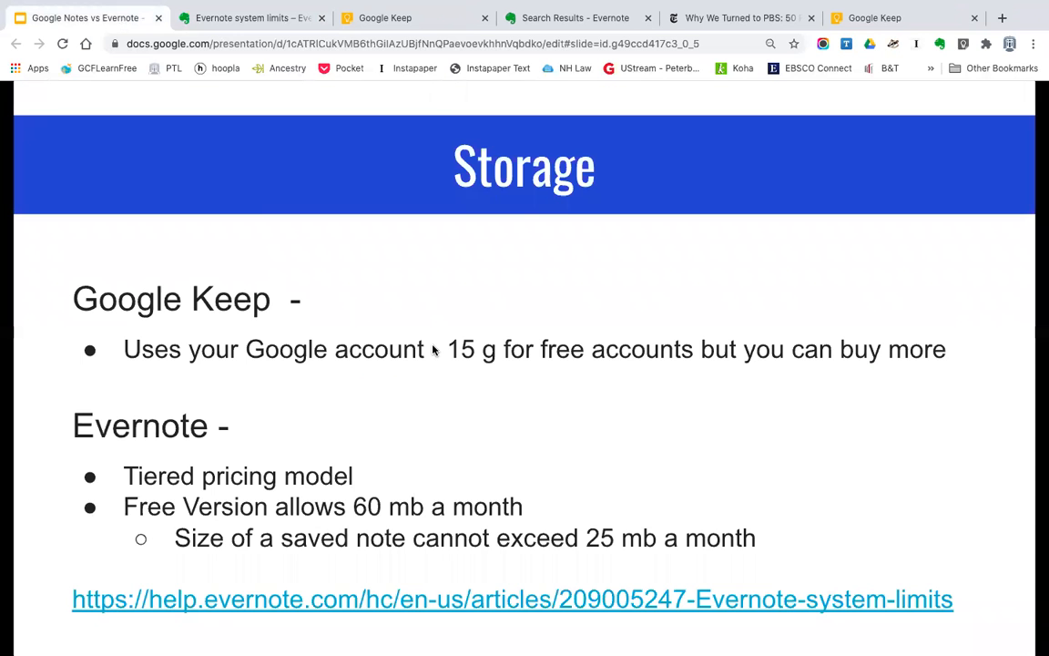
{"action": "left_click", "coordinate": [432, 415]}
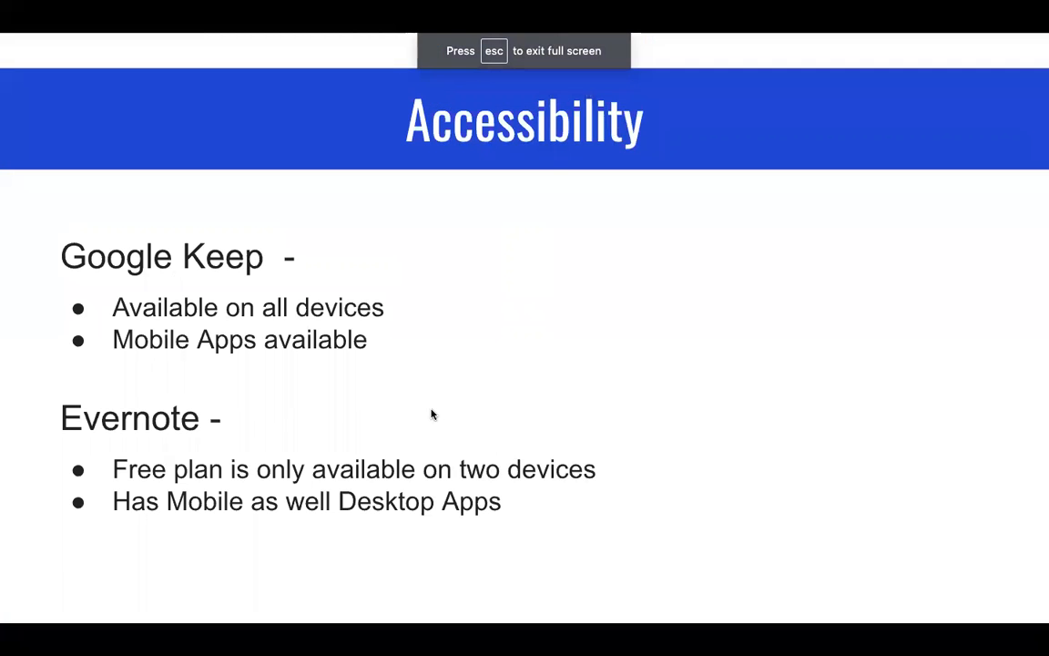